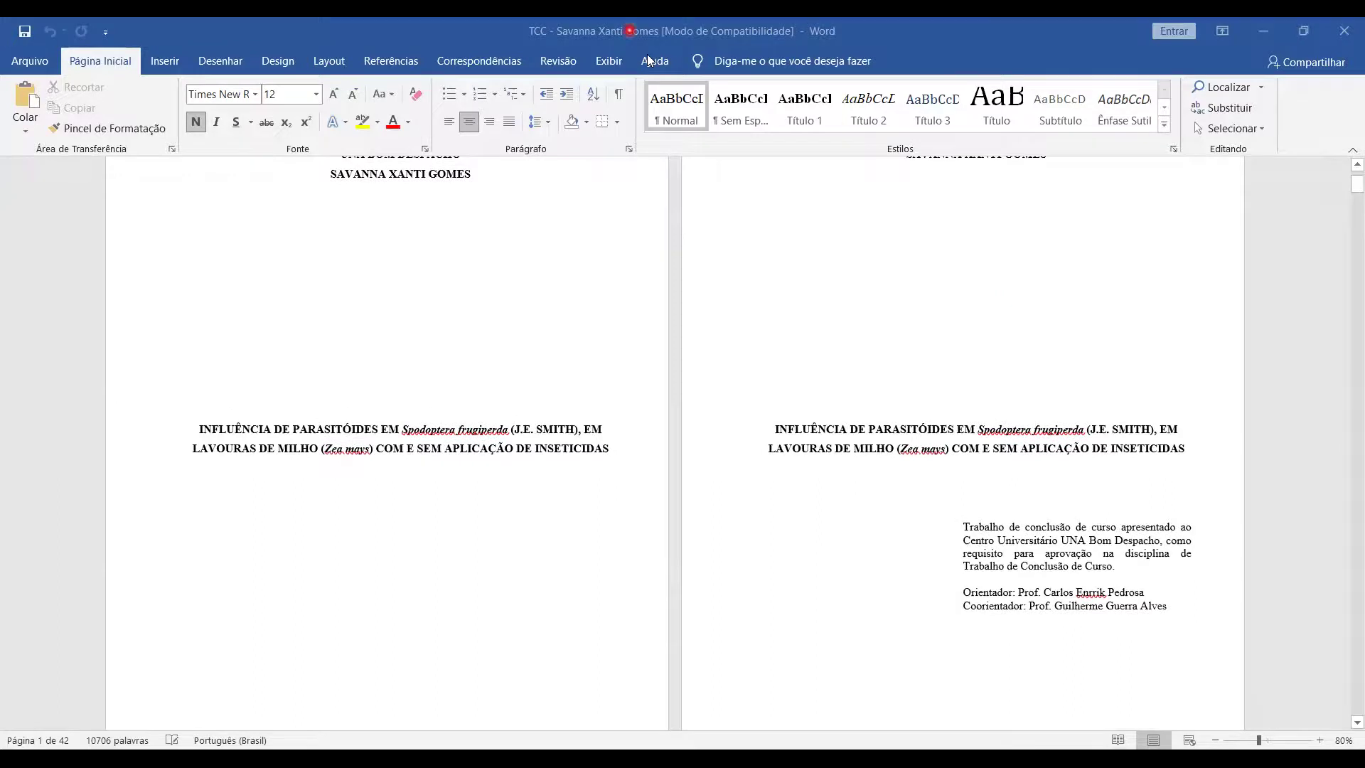
# Step: Examine the available page margin presets for the cover pages
pyautogui.click(1030, 366)
pyautogui.scroll(-3, 1030, 366)
pyautogui.scroll(5, 1011, 401)
pyautogui.scroll(3, 1011, 400)
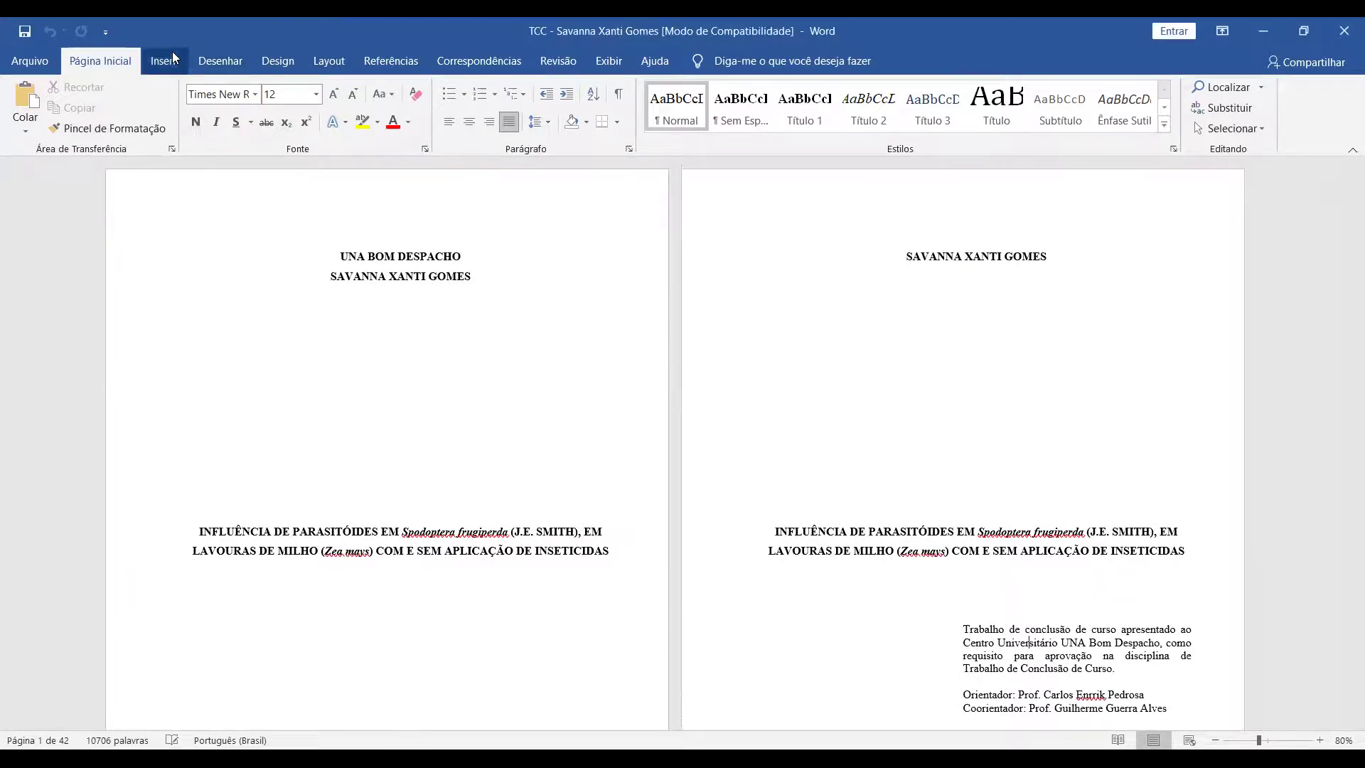
pyautogui.click(328, 61)
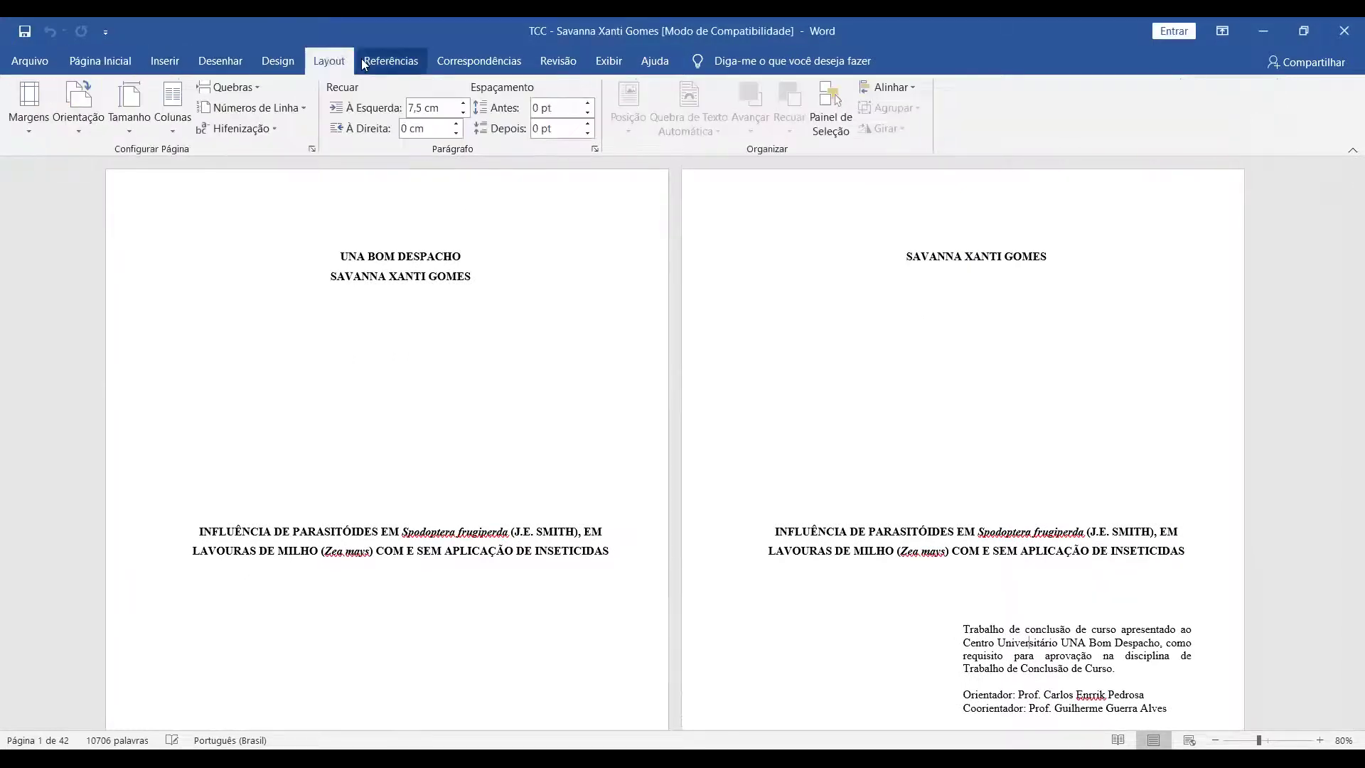
pyautogui.click(29, 124)
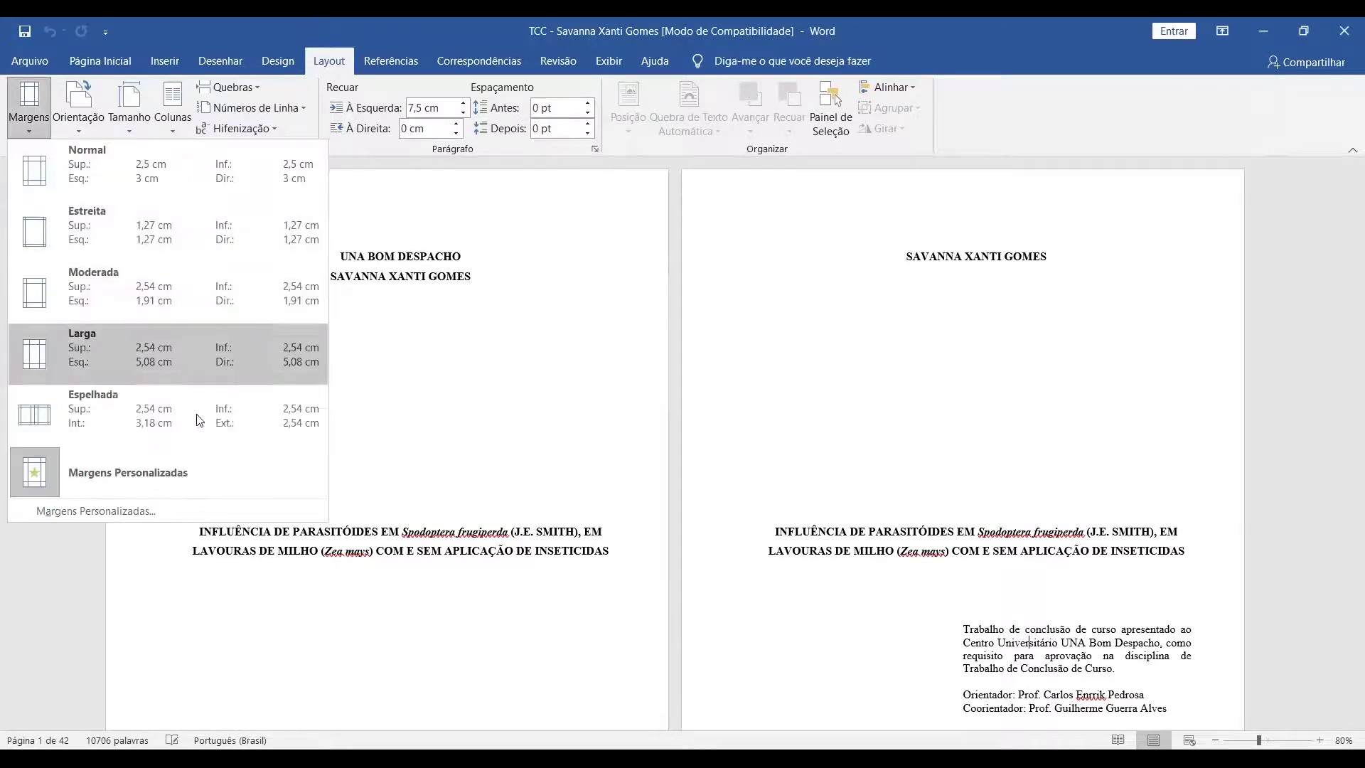
pyautogui.click(122, 472)
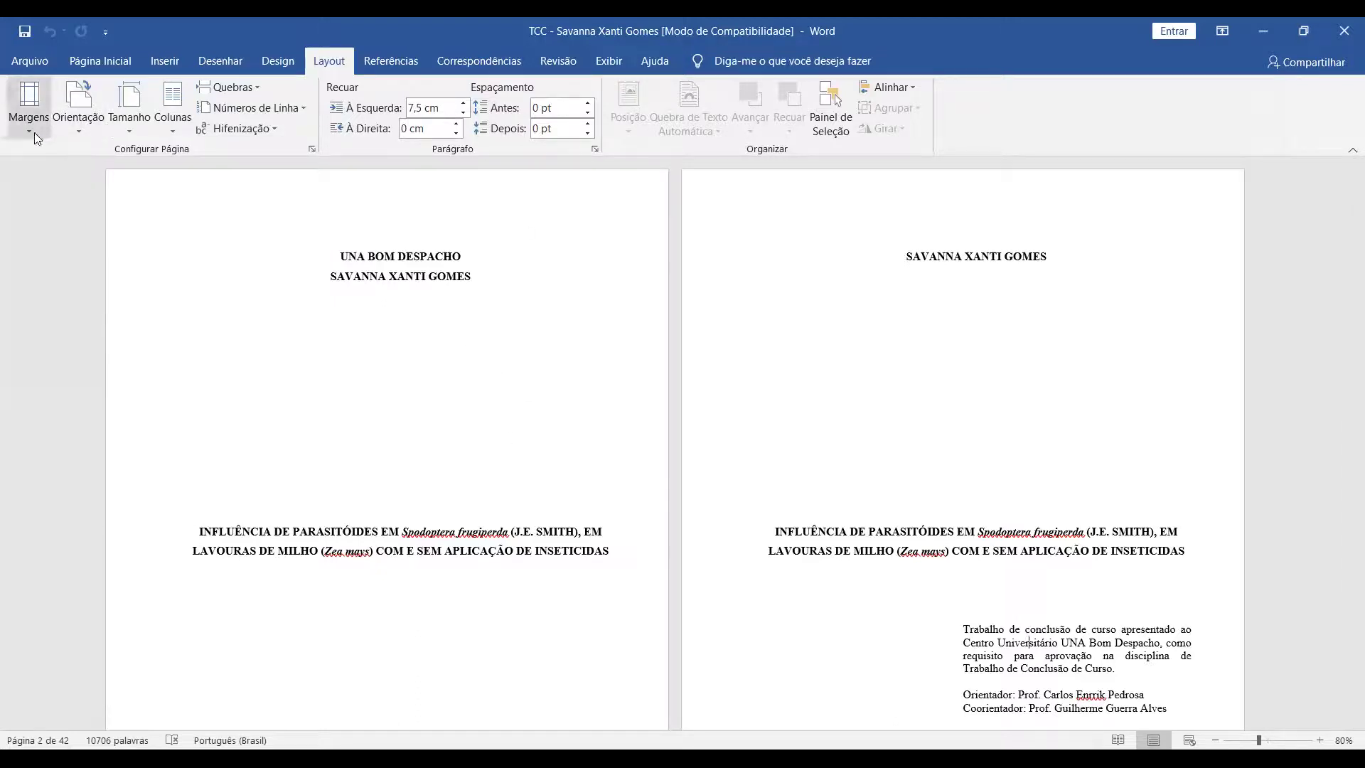
pyautogui.click(400, 373)
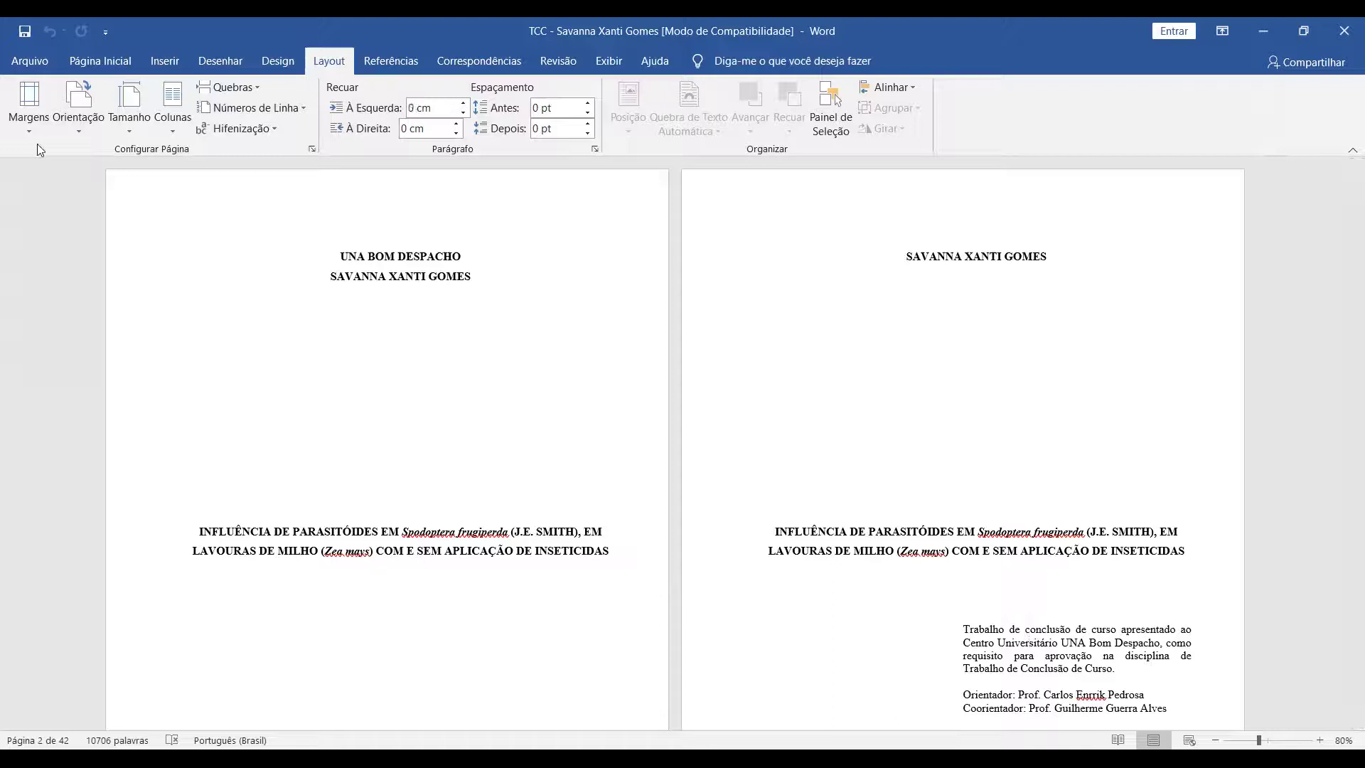
# Step: Check the section's custom margin values in the page setup and leave them as they are
pyautogui.click(27, 129)
pyautogui.click(98, 506)
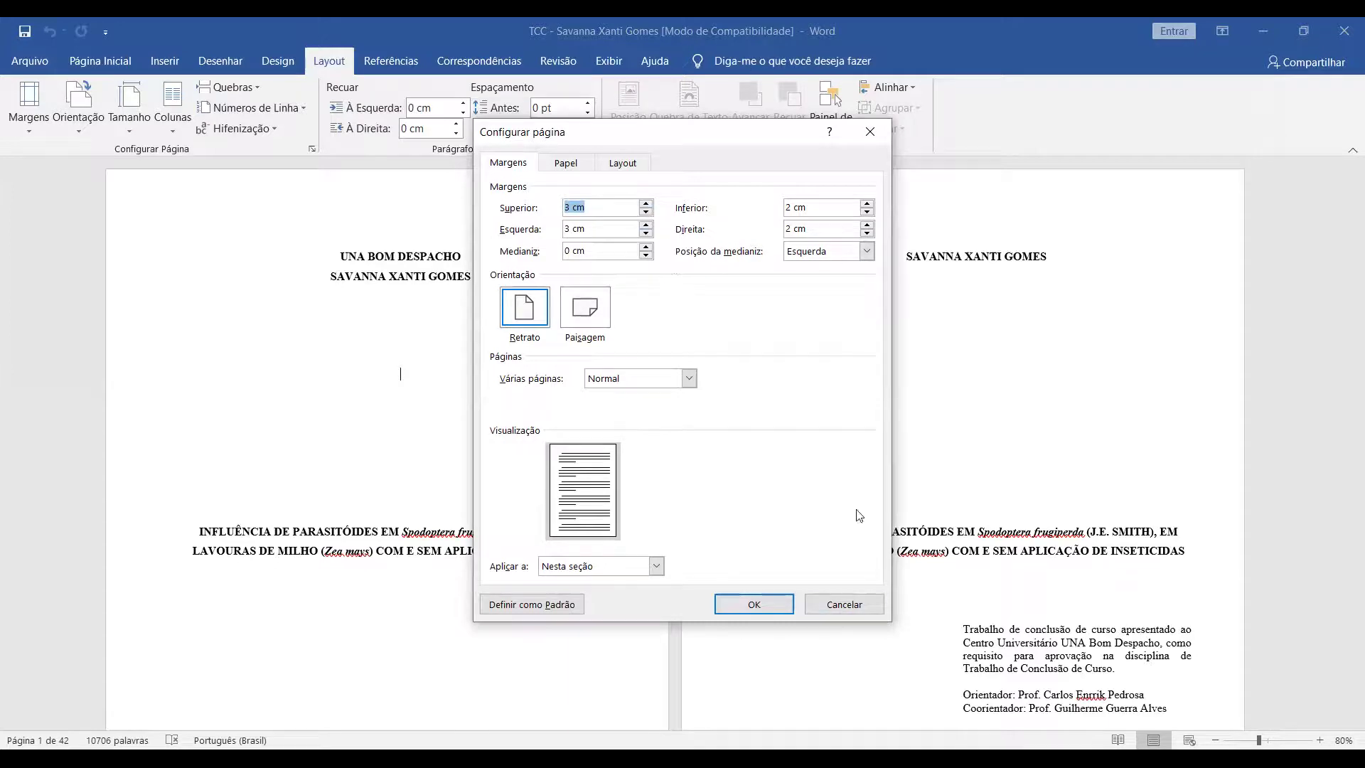
pyautogui.click(856, 604)
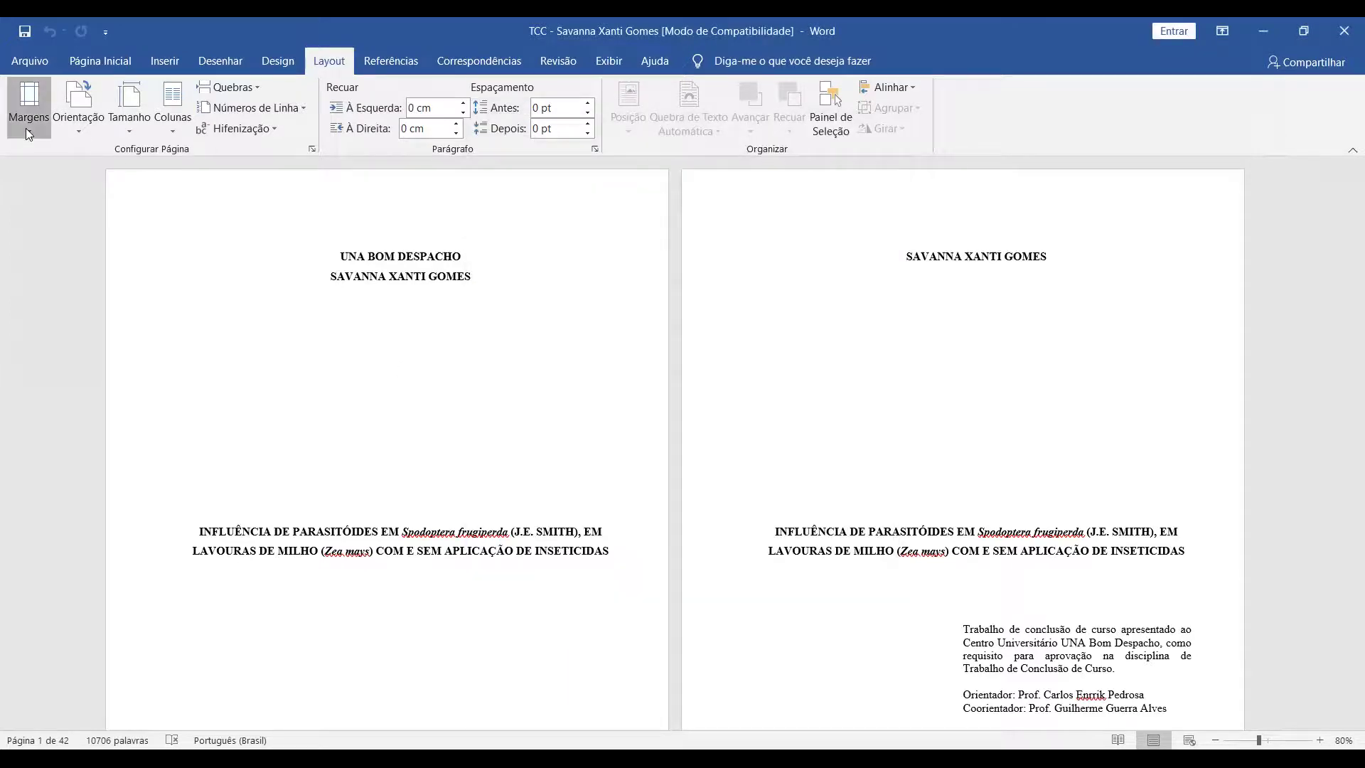
pyautogui.click(29, 131)
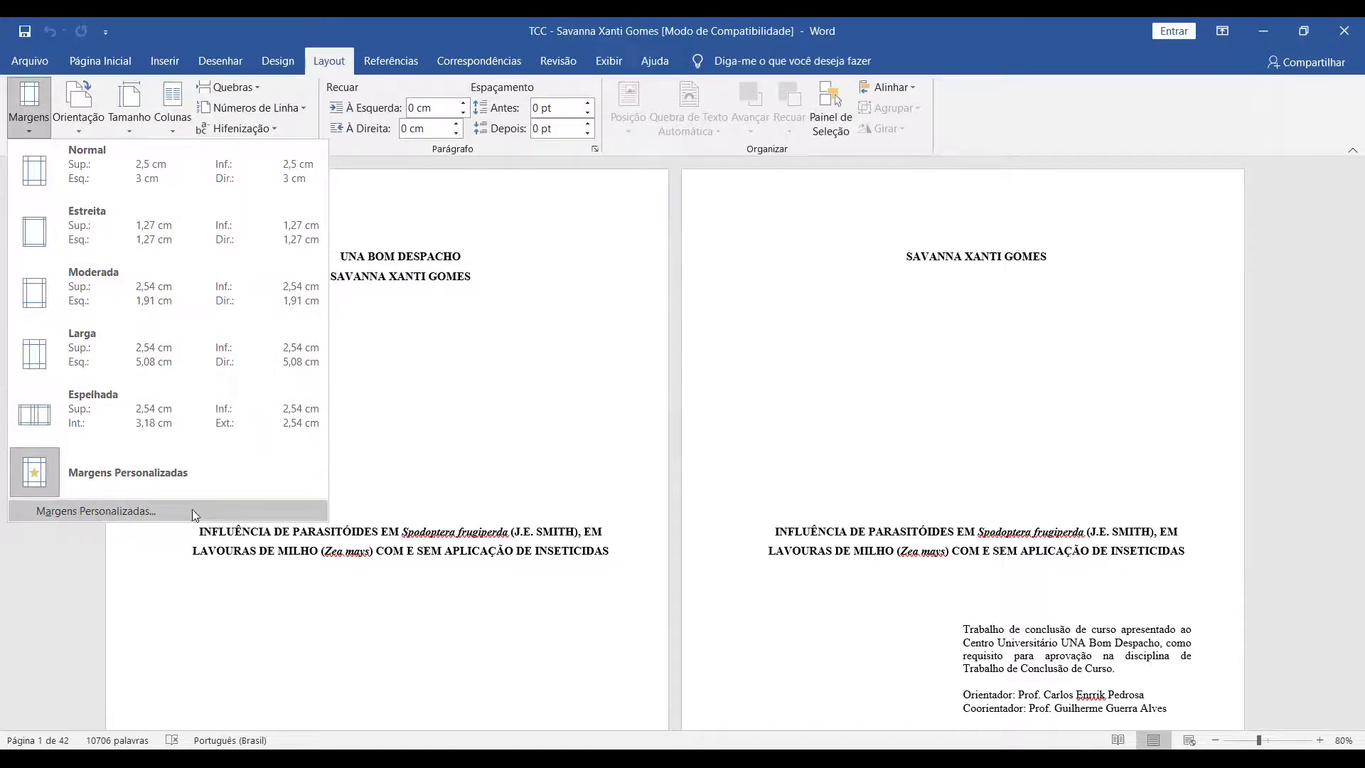
pyautogui.click(505, 372)
# Step: Check the line spacing of the thesis title on the second page in its paragraph settings, then cancel
pyautogui.scroll(-2, 505, 372)
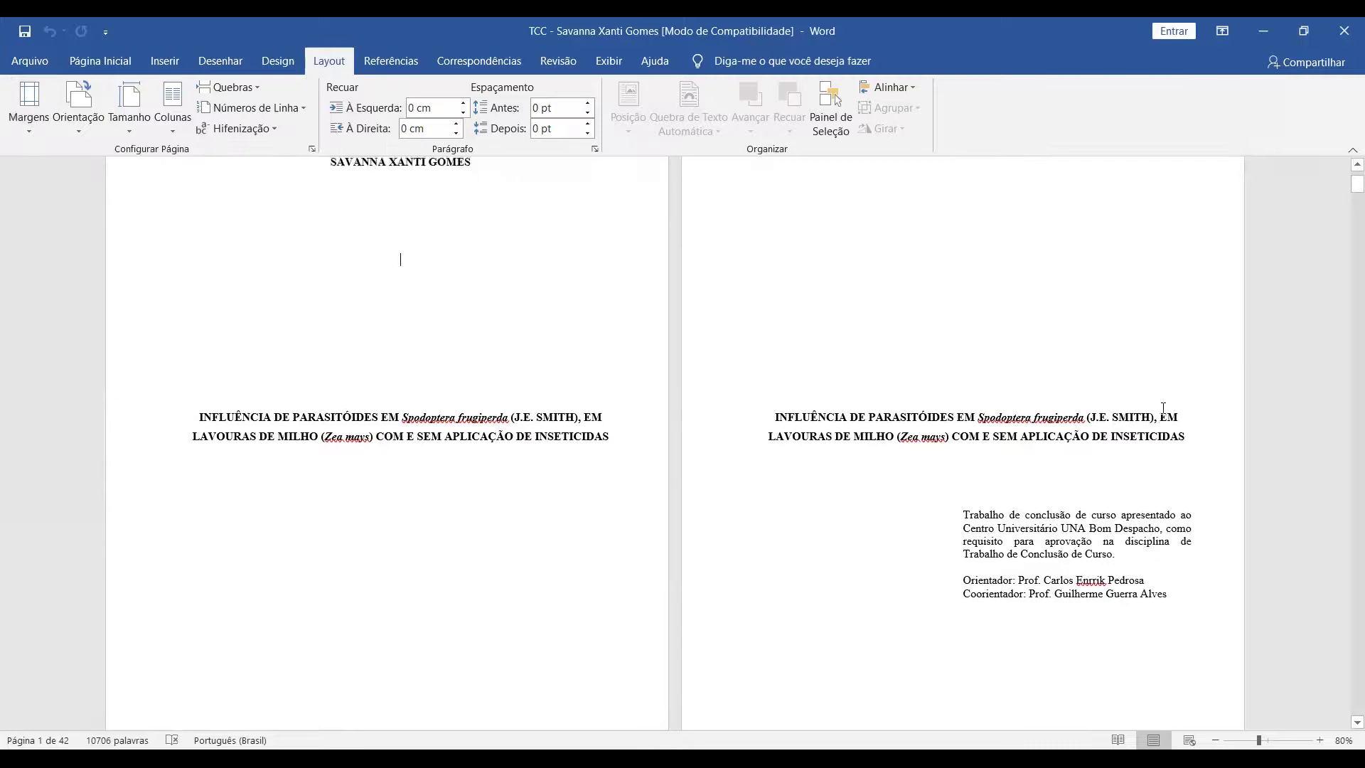
pyautogui.scroll(1, 1177, 409)
pyautogui.scroll(1, 819, 427)
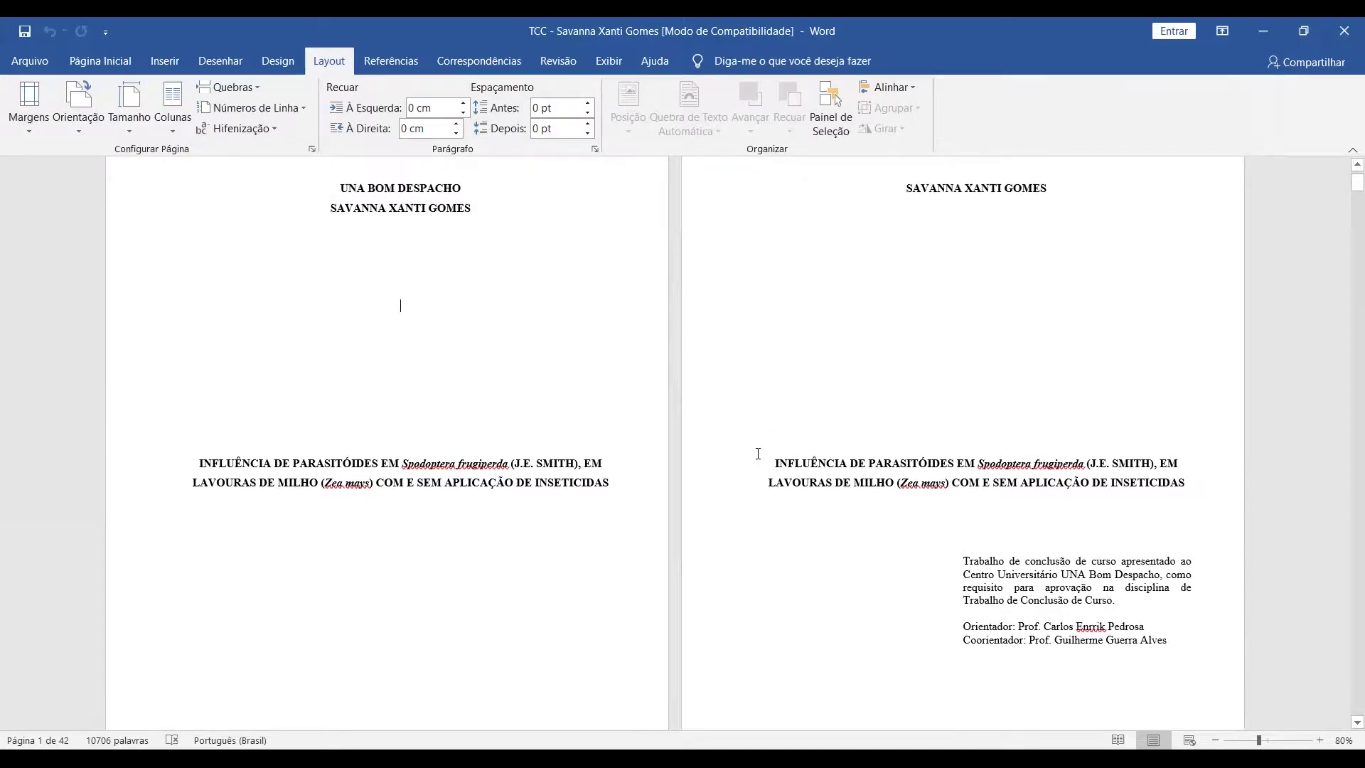
pyautogui.scroll(-2, 766, 449)
pyautogui.moveTo(772, 393); pyautogui.dragTo(1176, 423)
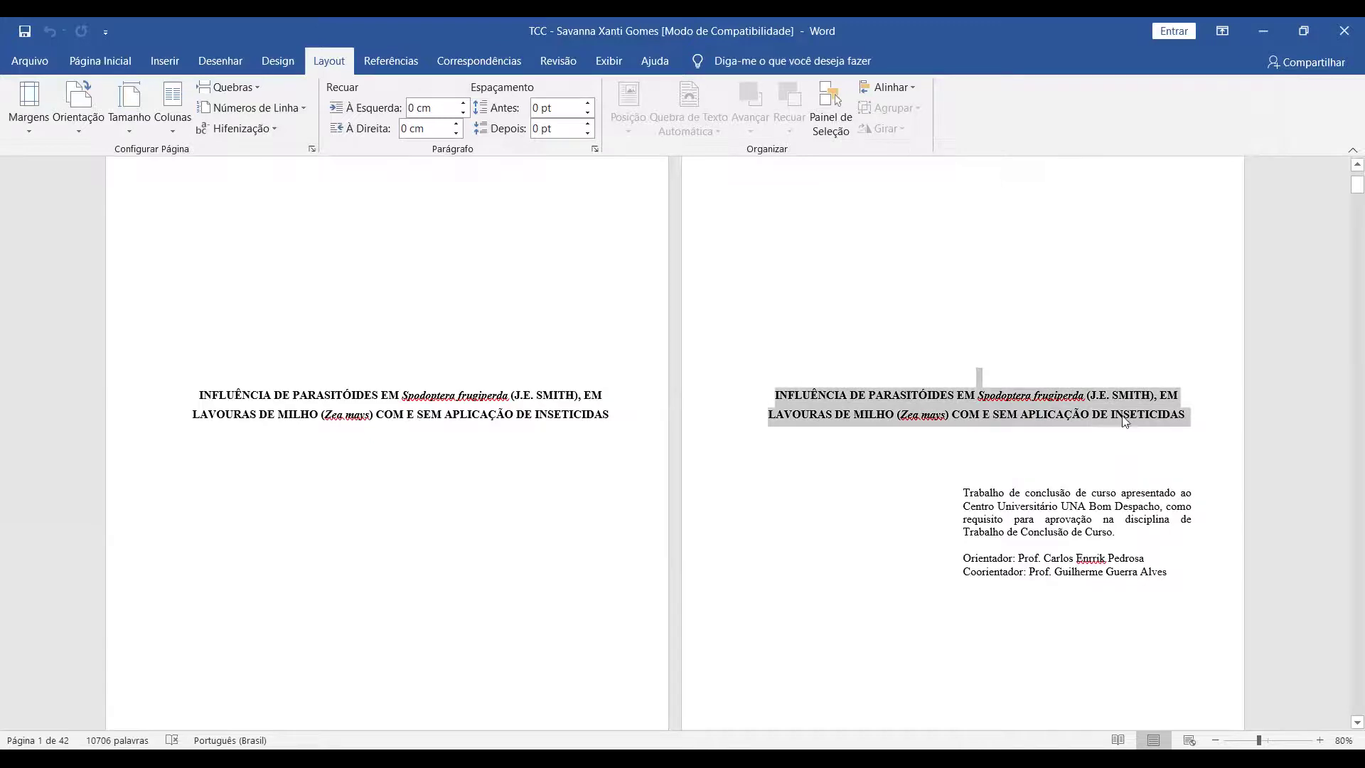
pyautogui.click(115, 62)
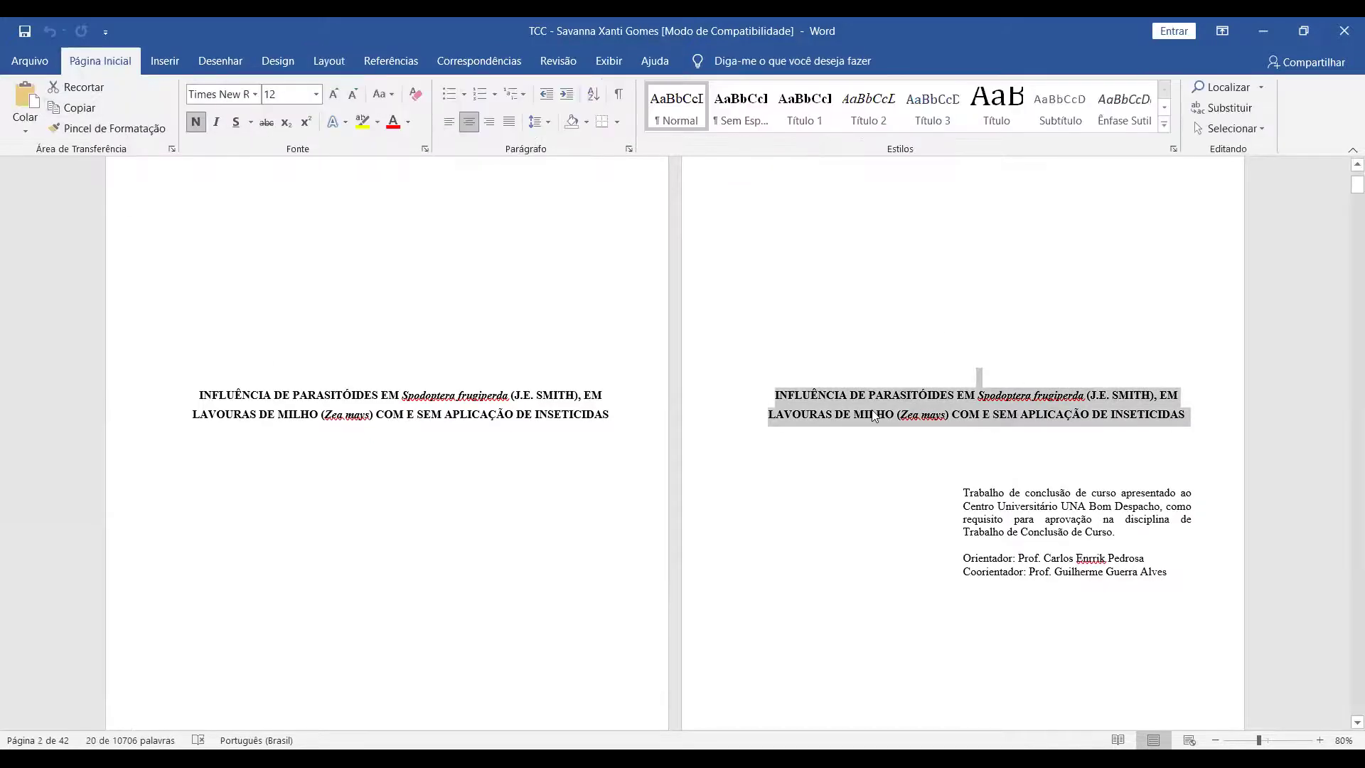
pyautogui.click(629, 148)
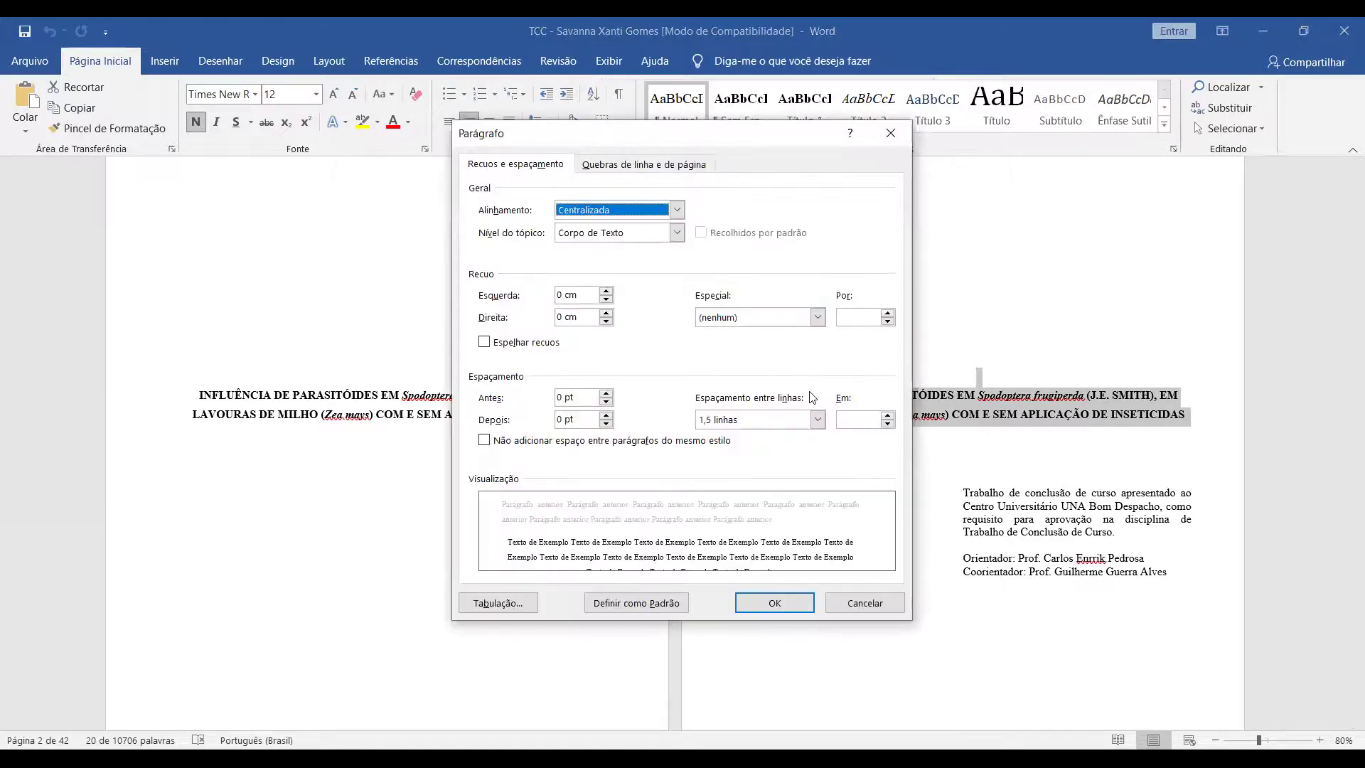
pyautogui.click(716, 421)
pyautogui.click(732, 422)
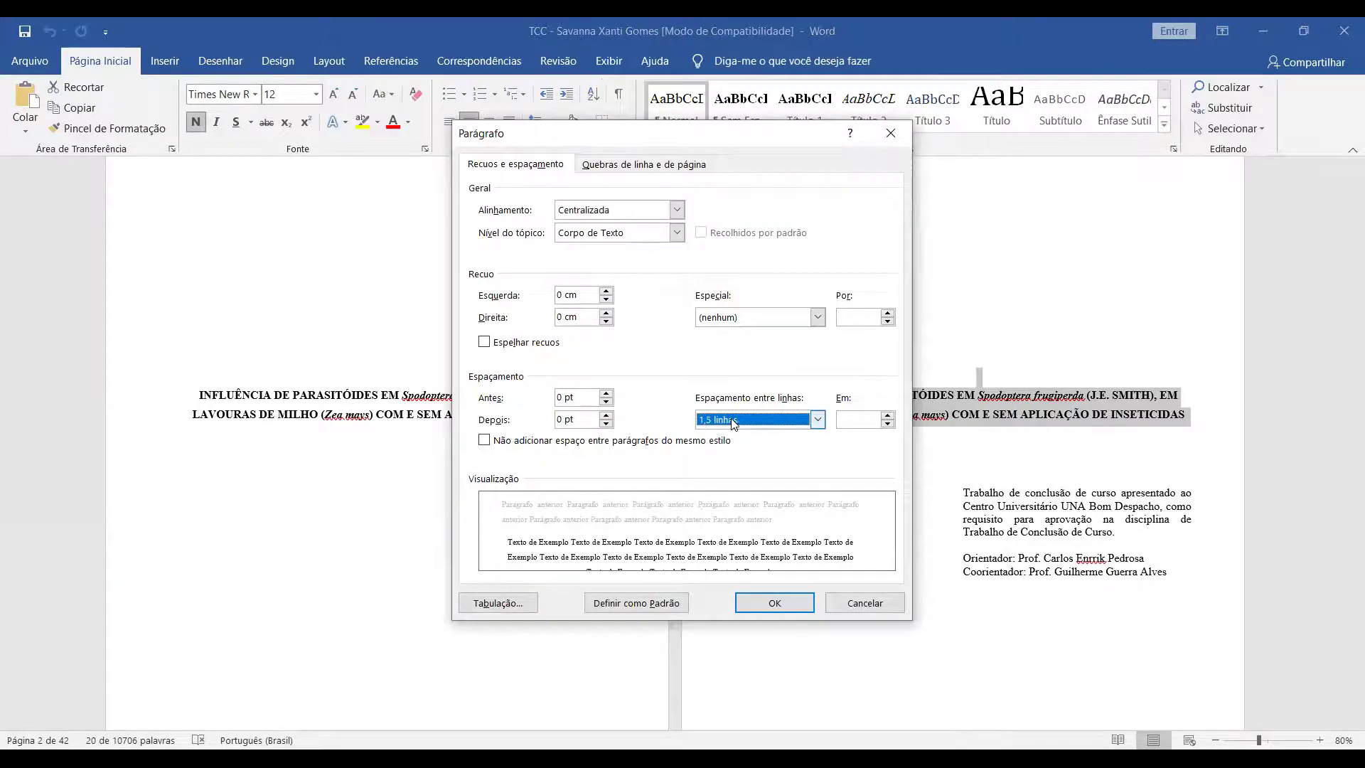
pyautogui.click(856, 604)
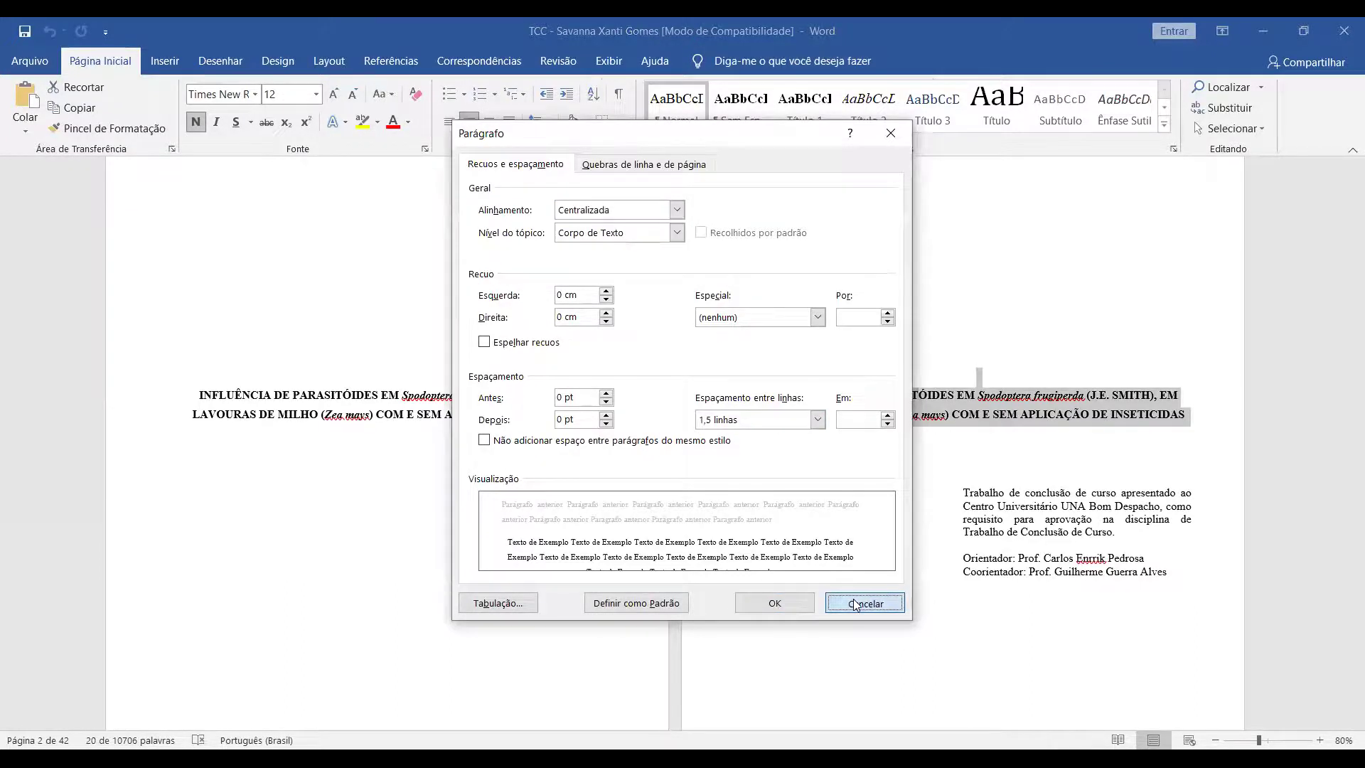
# Step: Reopen the paragraph settings for the selected title from its context options and close them without changes
pyautogui.rightClick(953, 397)
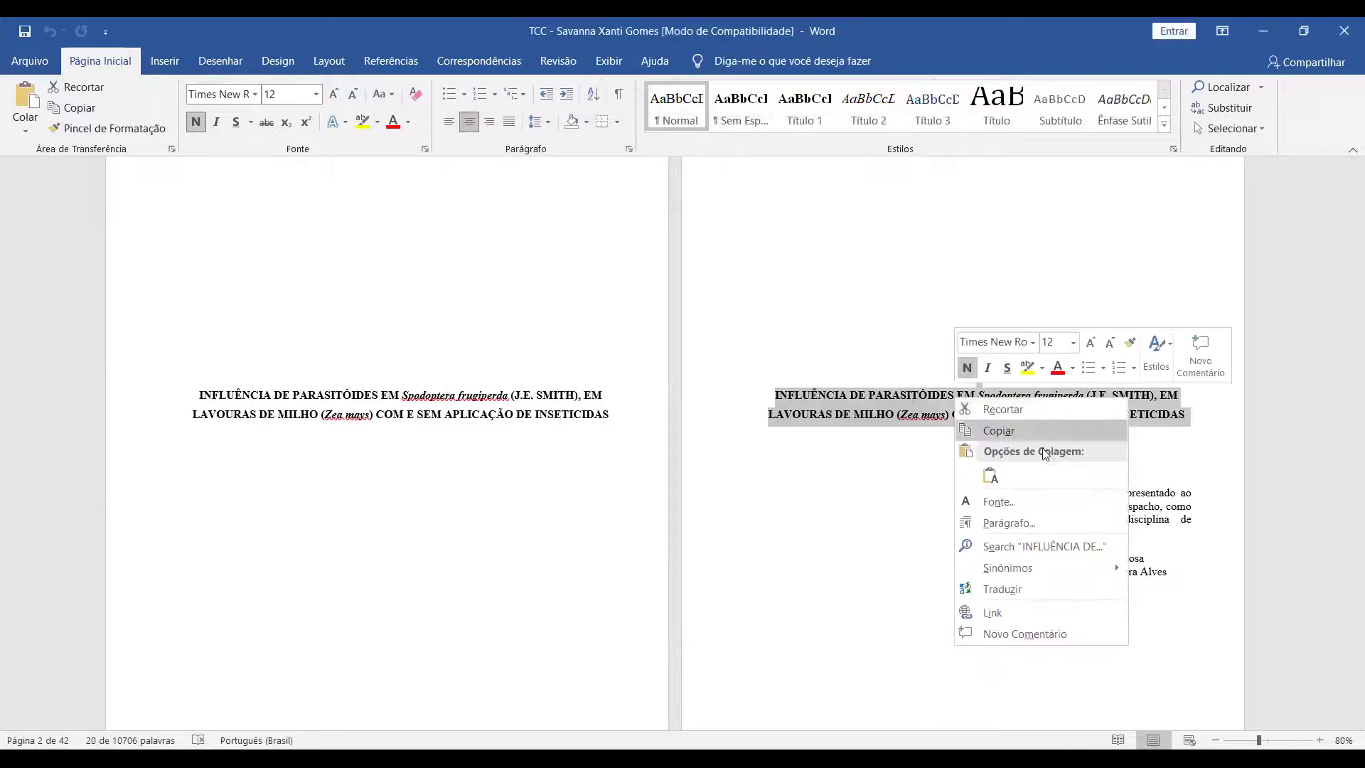
pyautogui.click(1006, 530)
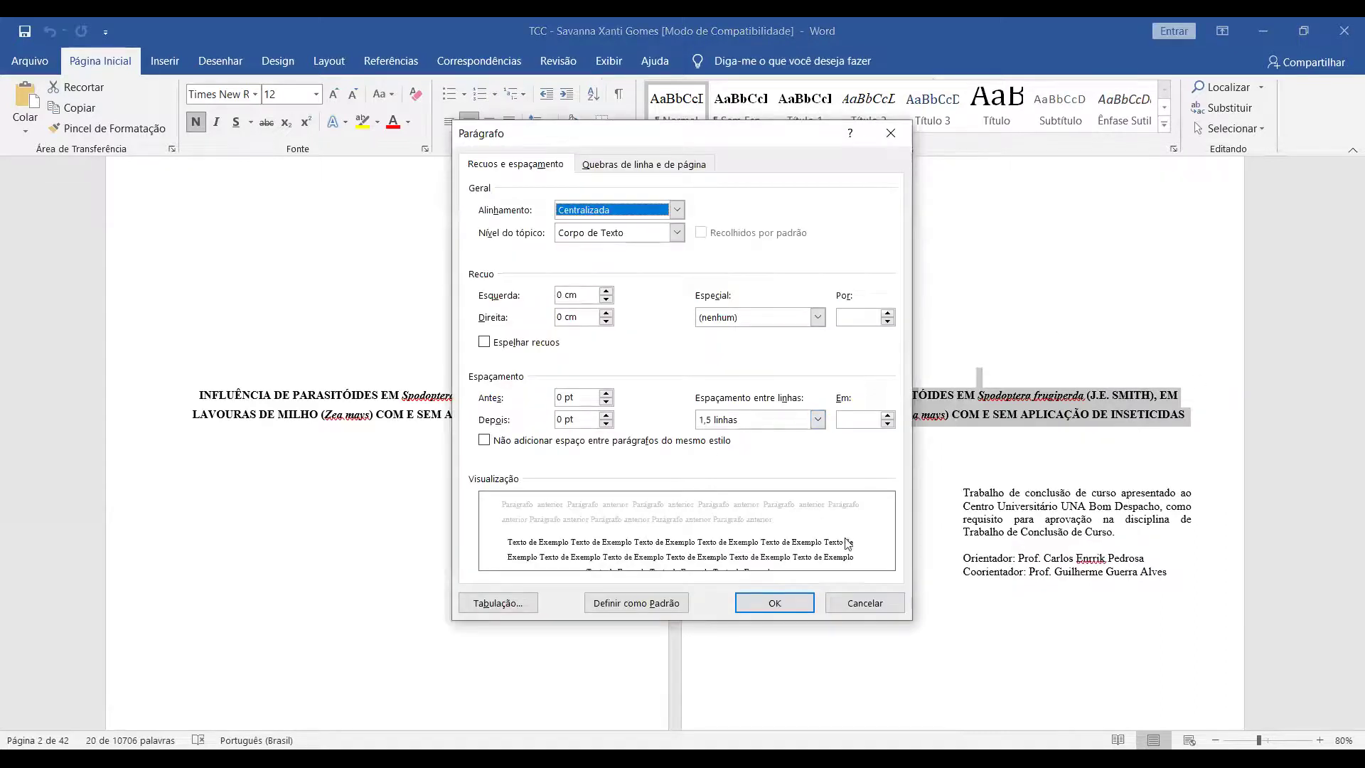
pyautogui.click(859, 603)
# Step: Check the line spacing of the indented "Trabalho de conclusão de curso" note in its paragraph settings, then cancel
pyautogui.moveTo(959, 423); pyautogui.dragTo(1103, 465)
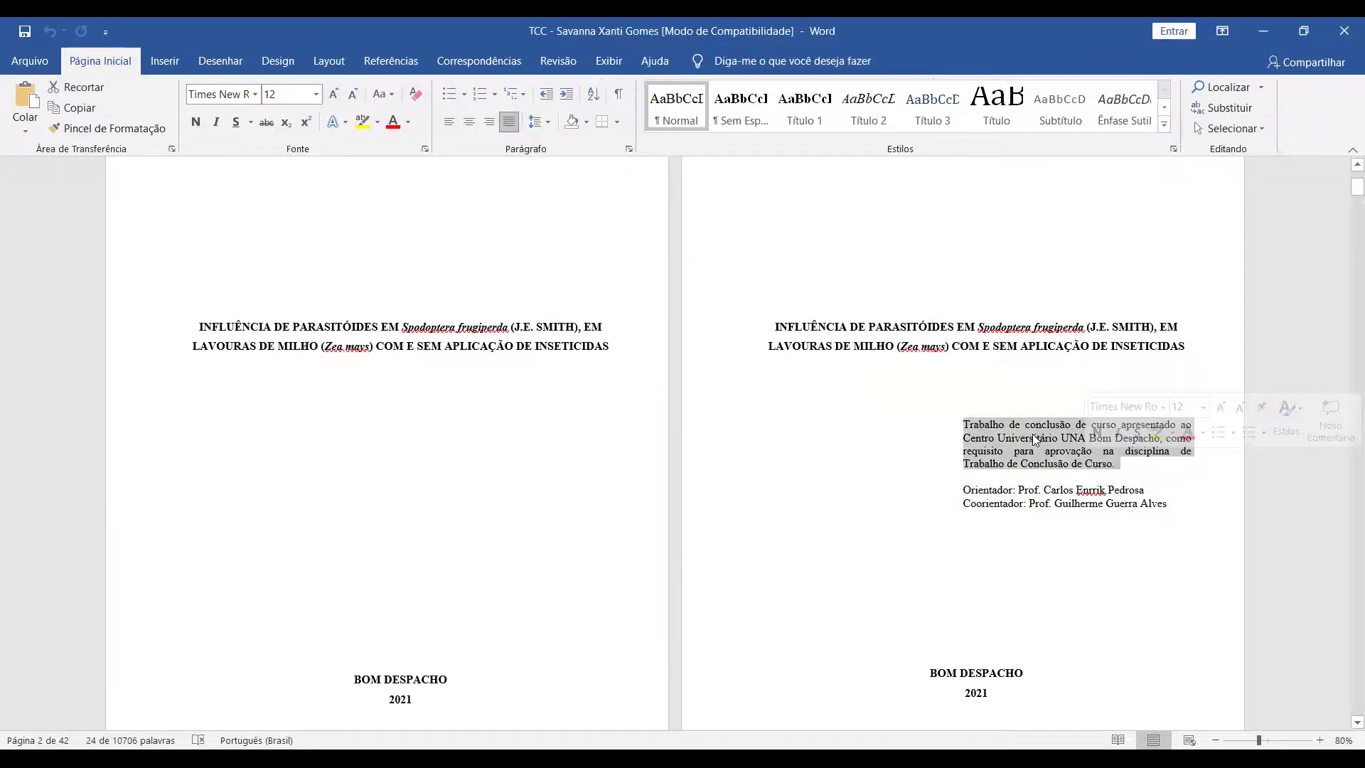
pyautogui.rightClick(1052, 450)
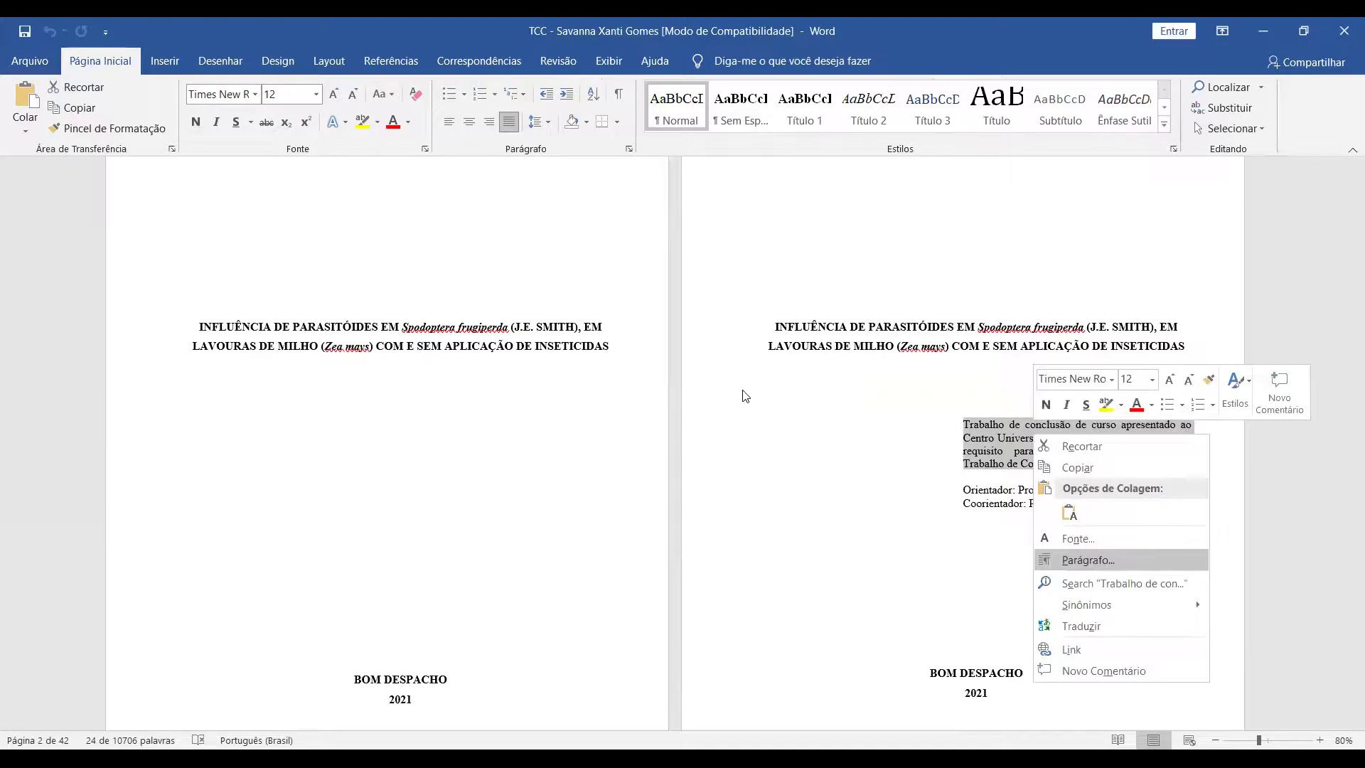
pyautogui.click(1088, 557)
pyautogui.click(817, 420)
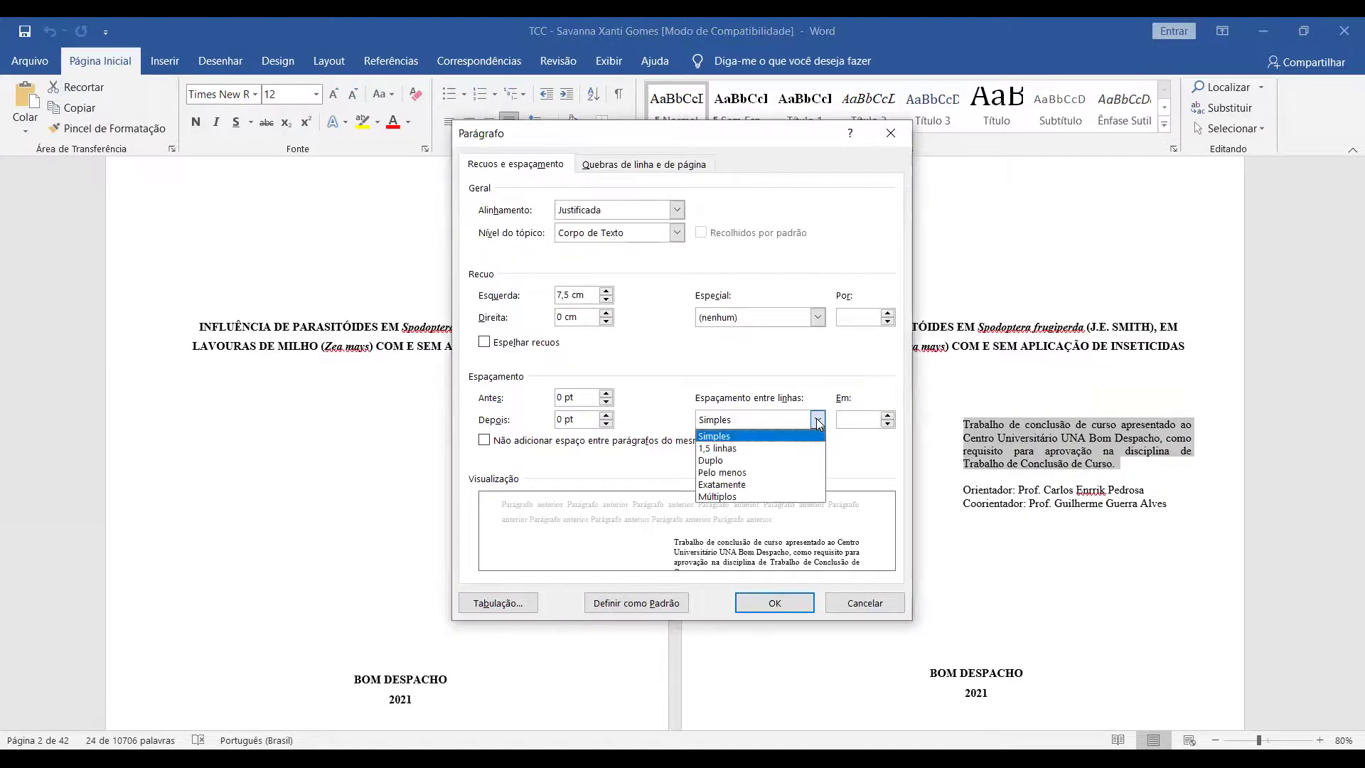
pyautogui.click(817, 422)
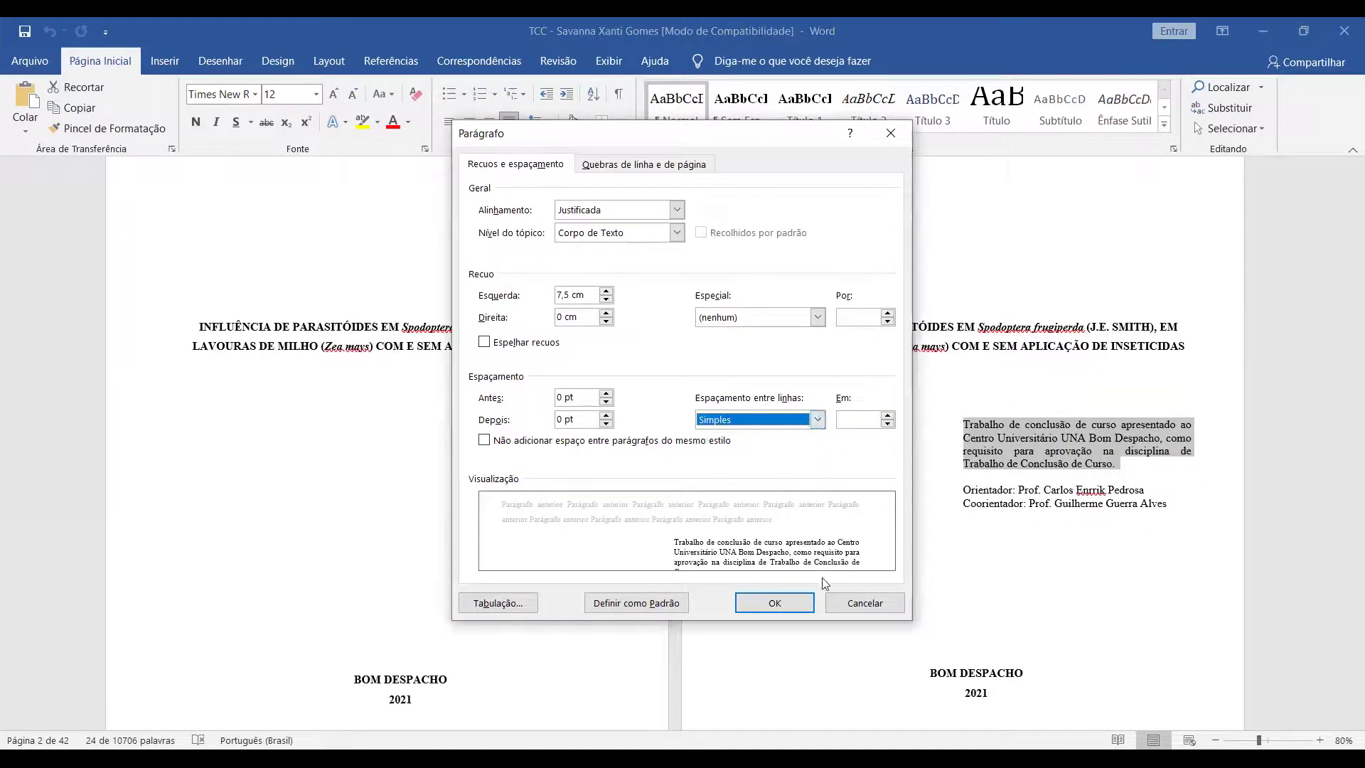
pyautogui.click(867, 612)
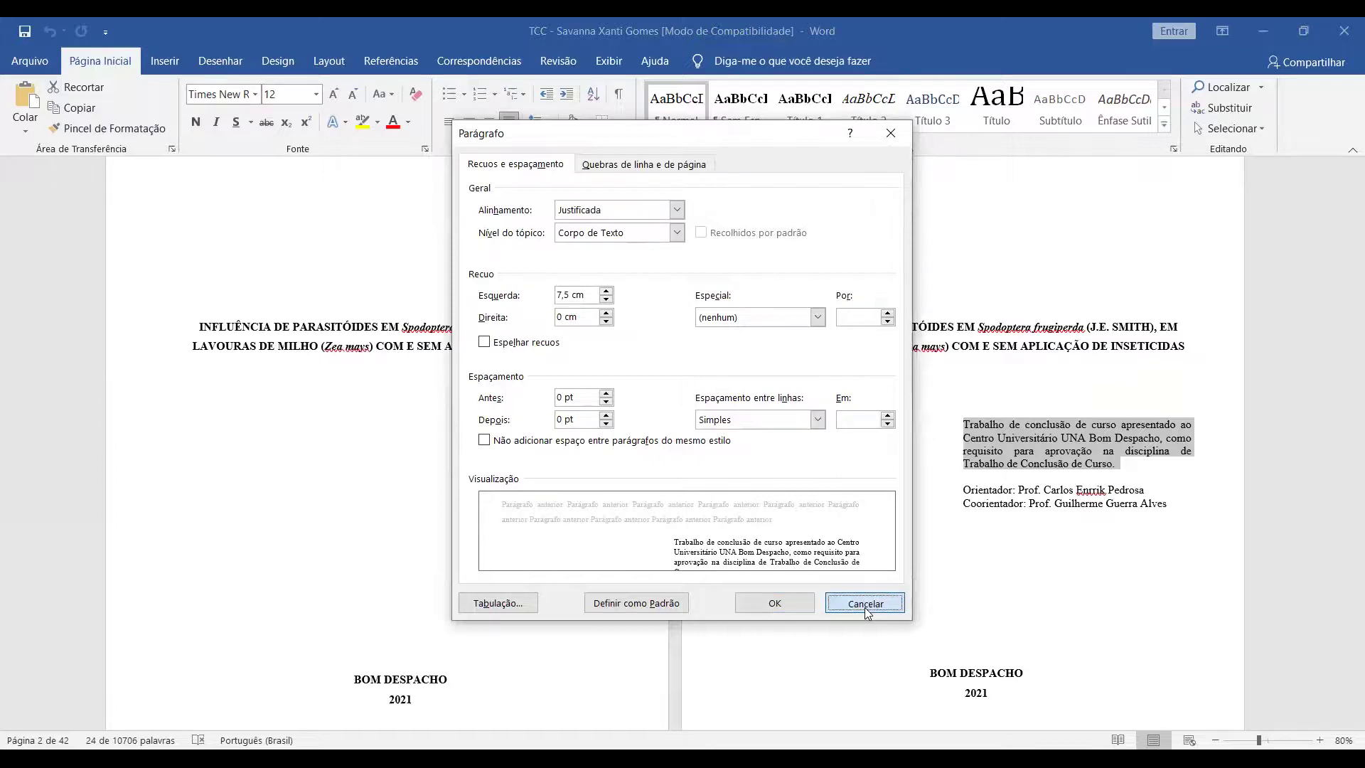
# Step: Move the dedication text further down its page by inserting blank lines above it
pyautogui.scroll(-10, 1346, 203)
pyautogui.scroll(-4, 1060, 458)
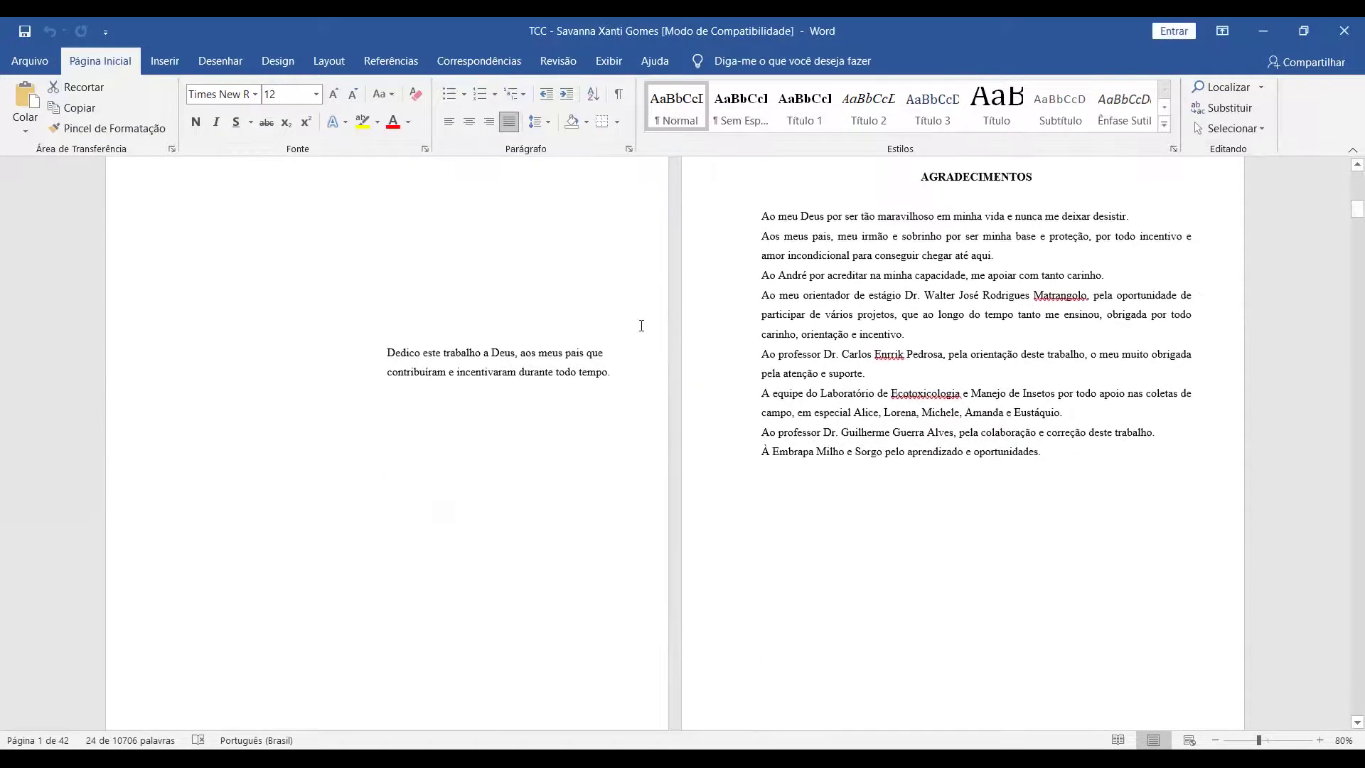
pyautogui.scroll(5, 591, 368)
pyautogui.scroll(-3, 427, 427)
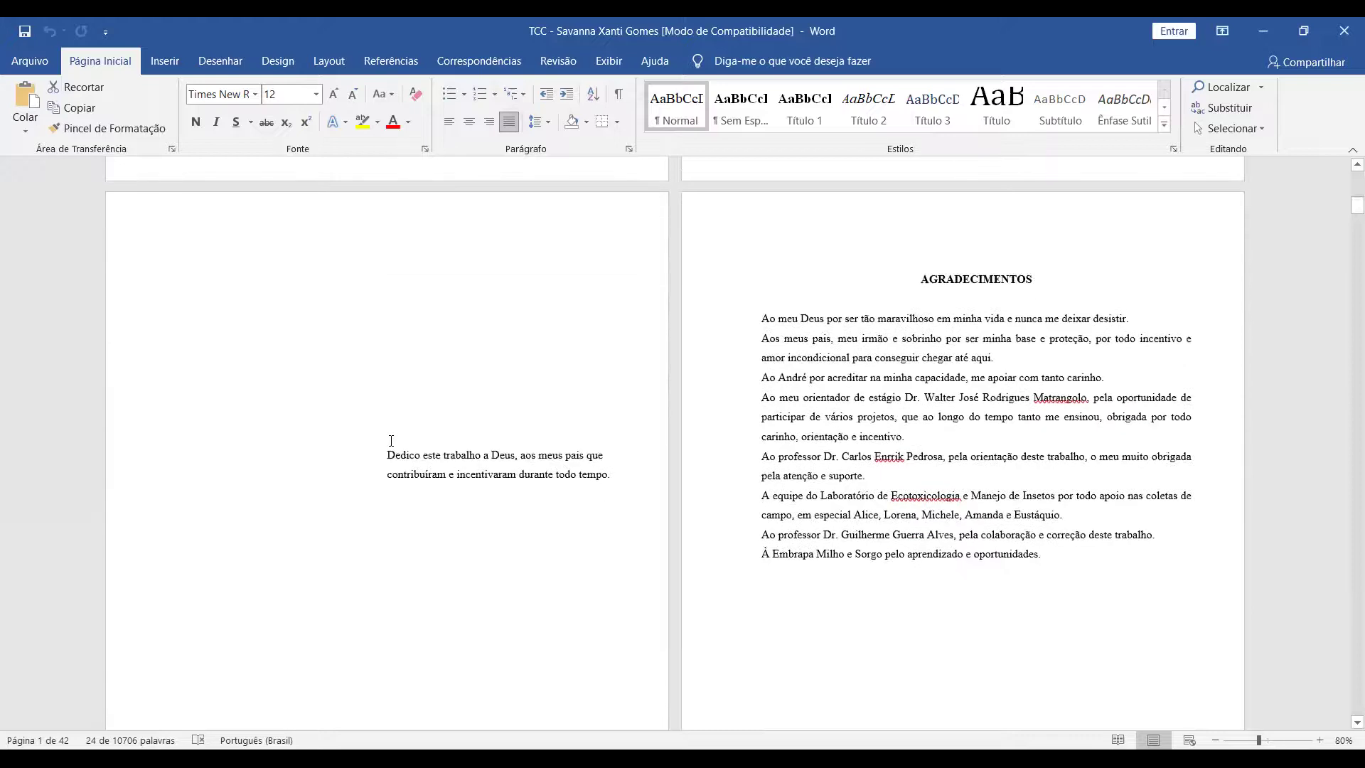
pyautogui.moveTo(387, 454); pyautogui.dragTo(613, 476)
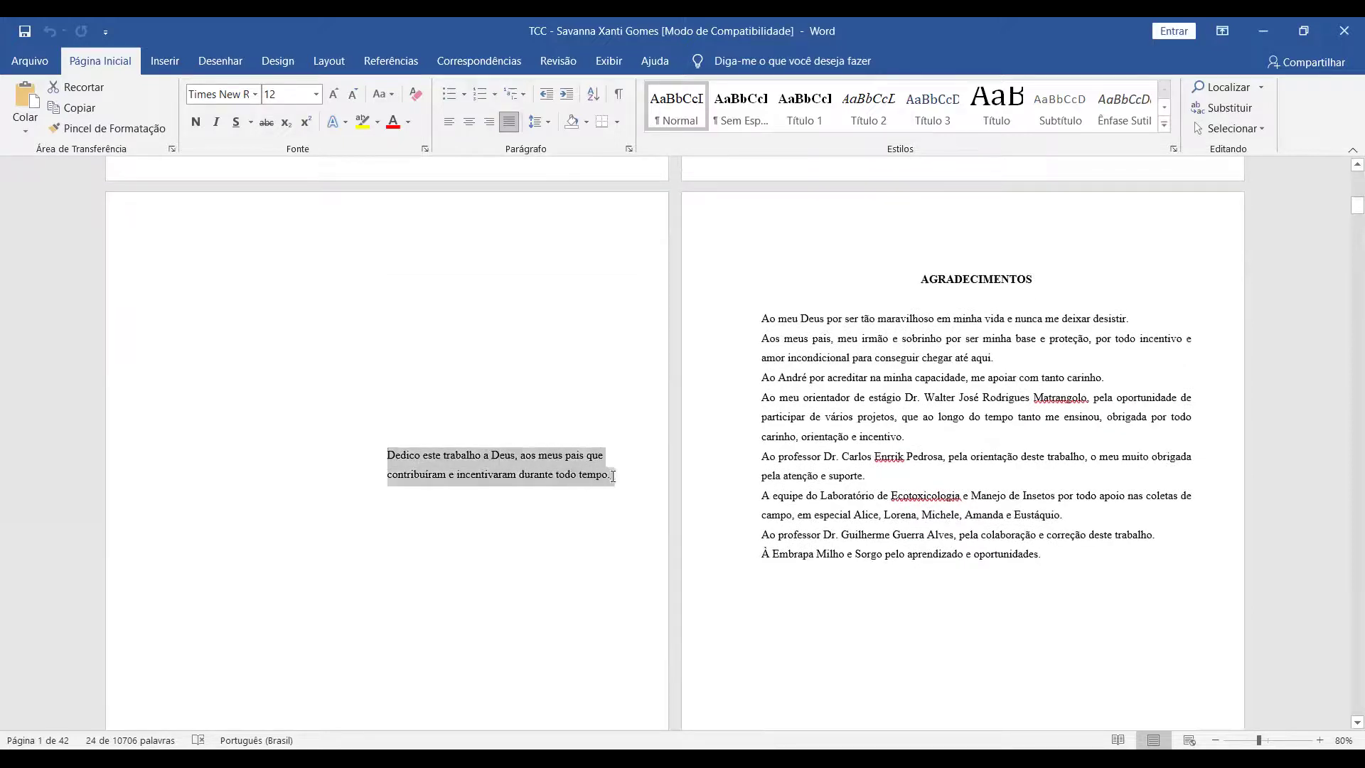
pyautogui.click(562, 407)
pyautogui.press('Return')
pyautogui.press('Return')
pyautogui.press('Return')
pyautogui.press('Return')
pyautogui.press('Return')
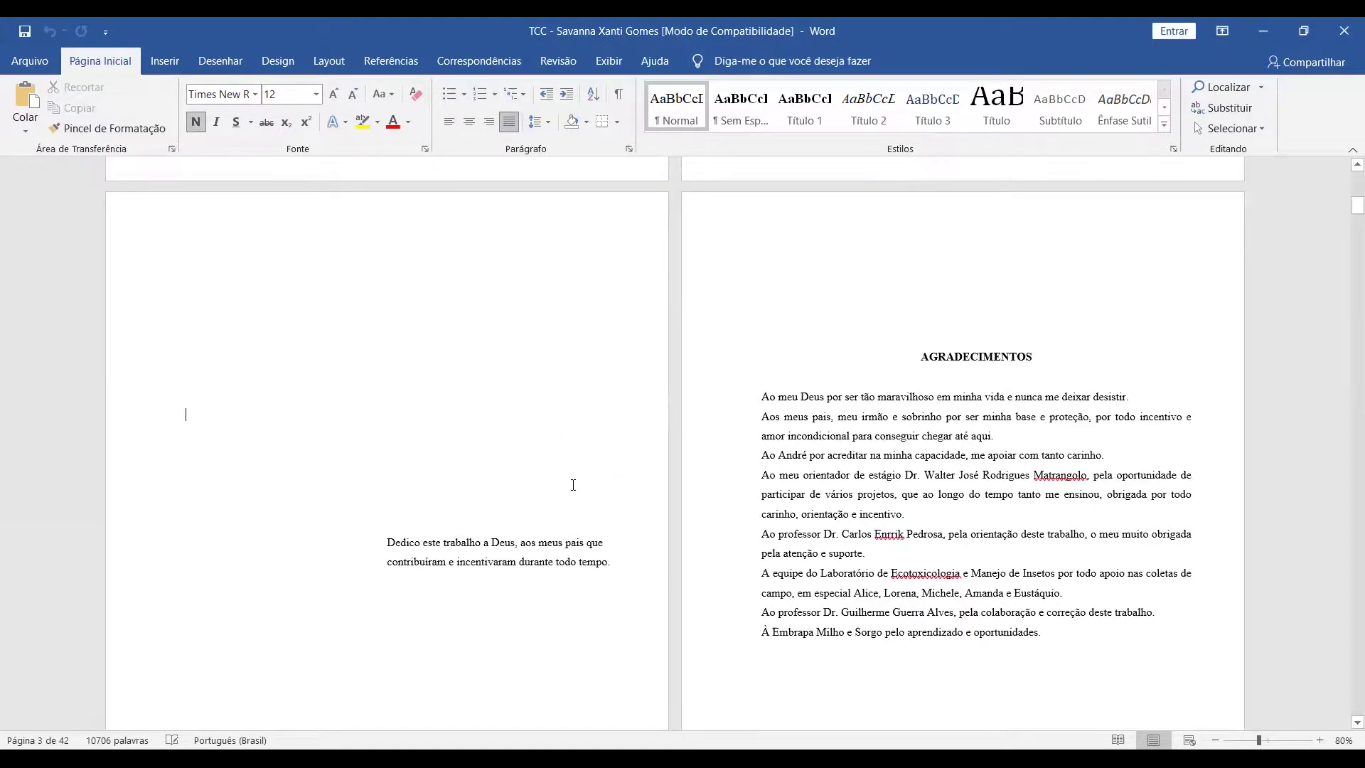
# Step: Delete the blank lines above the AGRADECIMENTOS heading so it starts at the top of its page, and save the document
pyautogui.scroll(-5, 573, 466)
pyautogui.scroll(1, 595, 369)
pyautogui.scroll(-2, 596, 340)
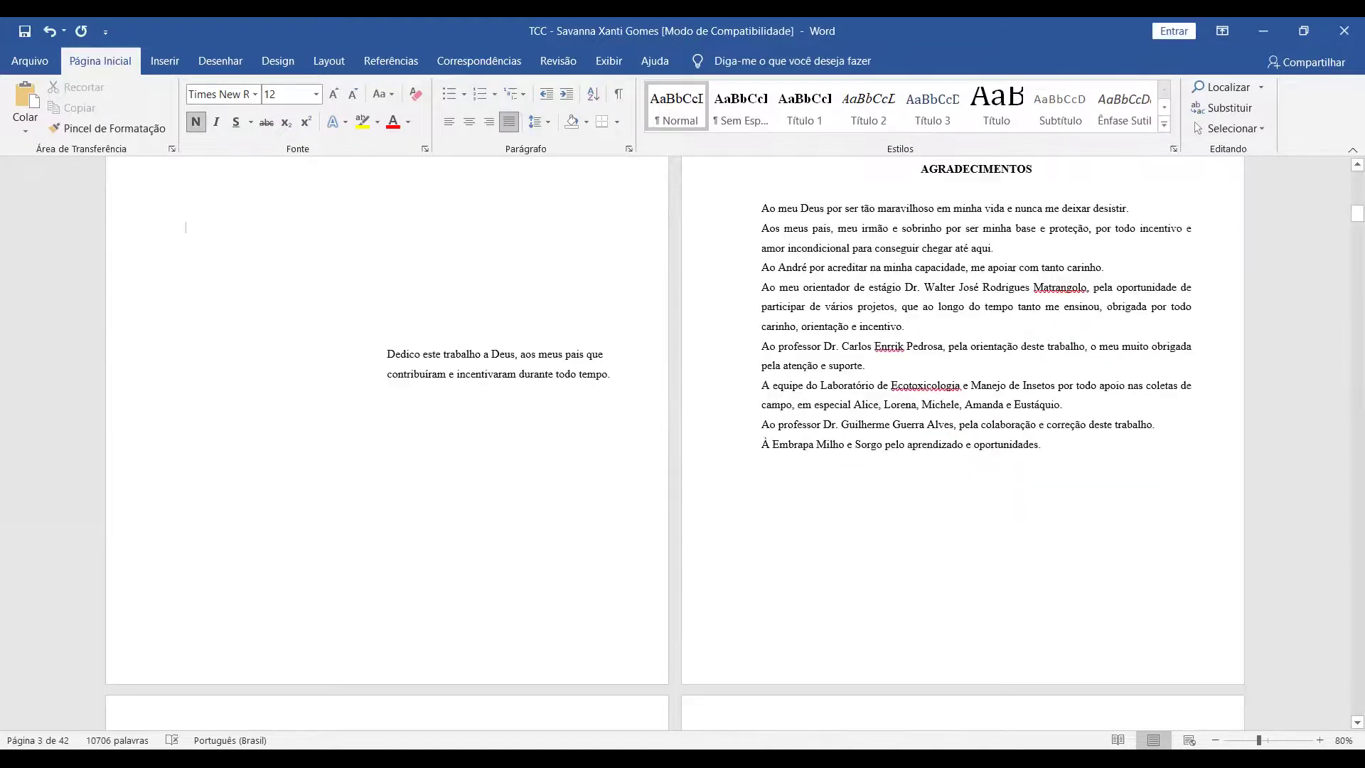
pyautogui.scroll(2, 584, 363)
pyautogui.scroll(6, 585, 362)
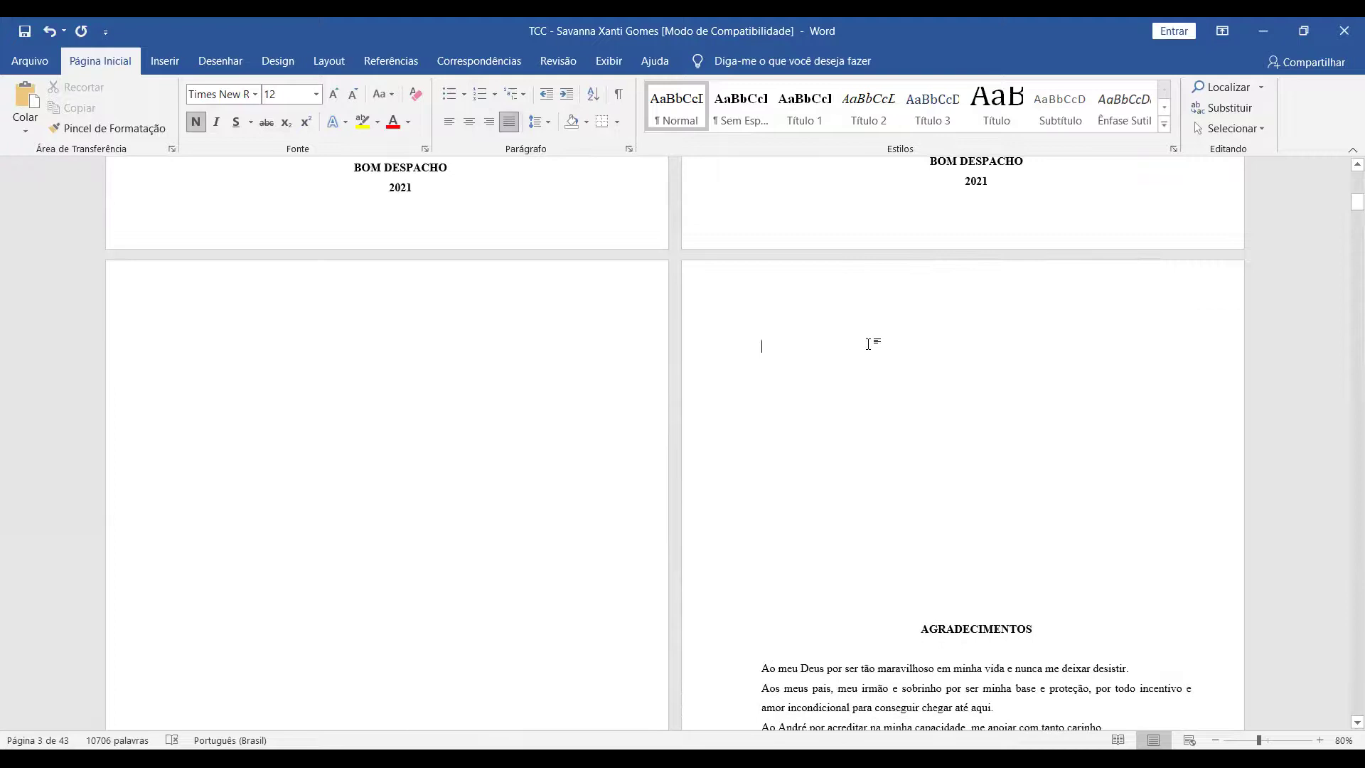
pyautogui.press('Delete')
pyautogui.press('Delete')
pyautogui.press('Delete')
pyautogui.press('Delete')
pyautogui.press('Delete')
pyautogui.press('Delete')
pyautogui.press('Delete')
pyautogui.press('Delete')
pyautogui.press('Delete')
pyautogui.press('Delete')
pyautogui.press('Delete')
pyautogui.press('Delete')
pyautogui.press('Delete')
pyautogui.press('Delete')
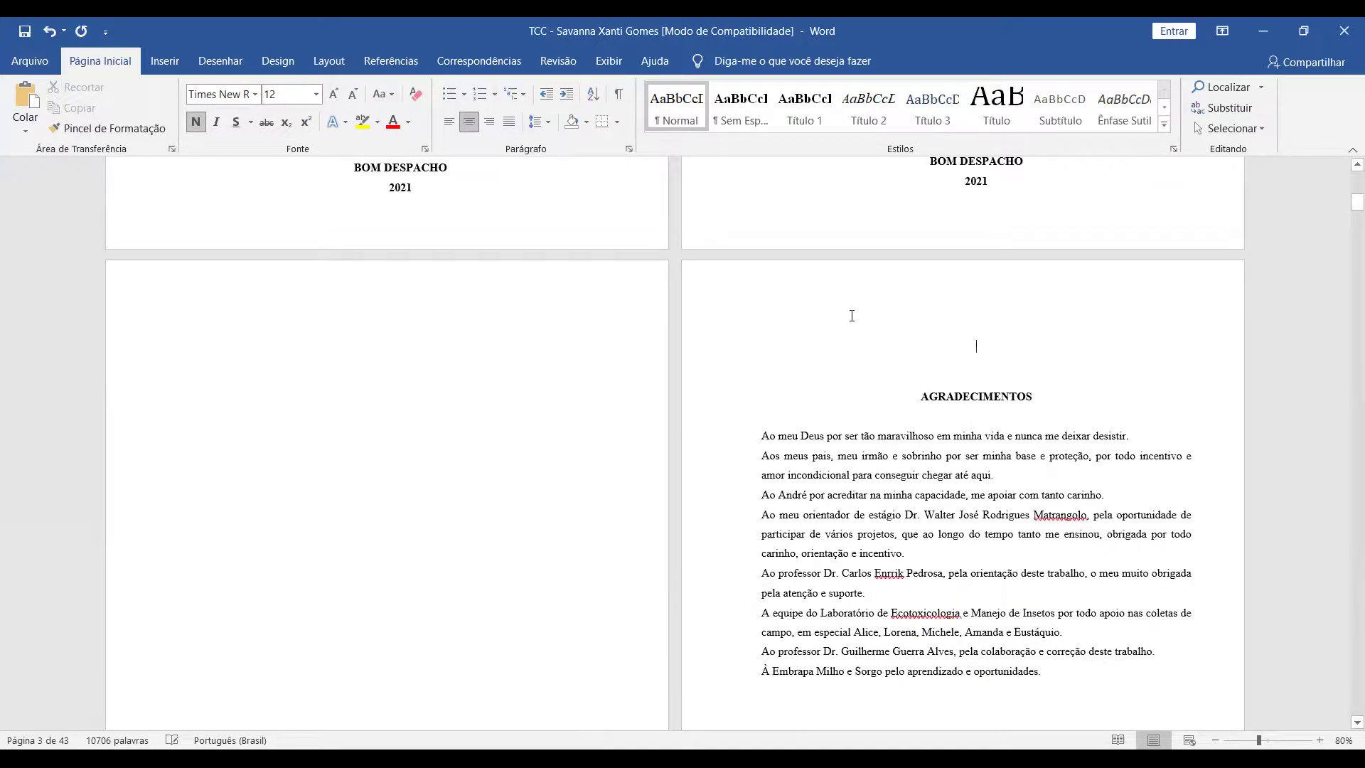
pyautogui.hotkey('ctrl', 's')
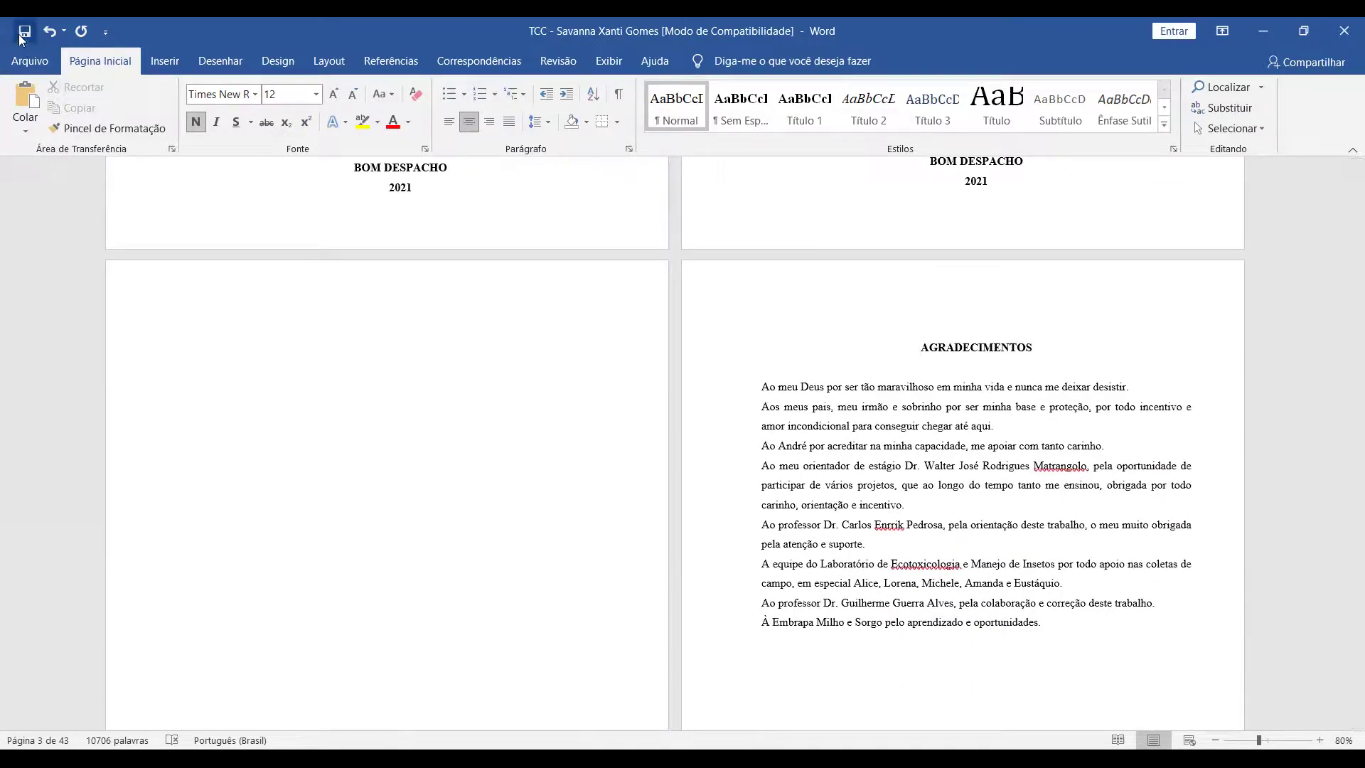
# Step: Examine the layout of the RESUMO page, the LISTA DE ILUSTRAÇÕES and the list of tables
pyautogui.scroll(-1, 1004, 367)
pyautogui.scroll(-15, 1004, 367)
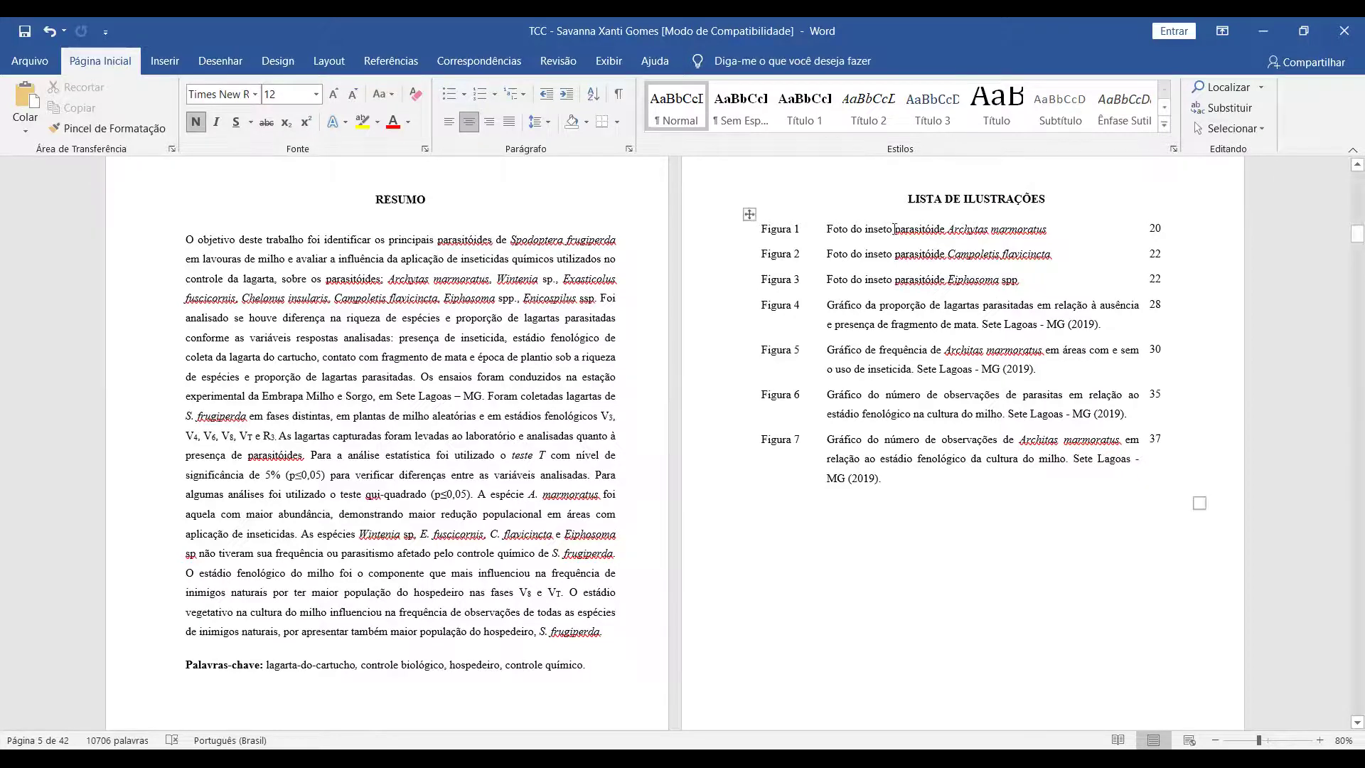
pyautogui.scroll(-2, 894, 228)
pyautogui.scroll(2, 892, 256)
pyautogui.scroll(-3, 890, 294)
pyautogui.scroll(3, 890, 294)
pyautogui.scroll(-3, 816, 472)
pyautogui.scroll(10, 529, 311)
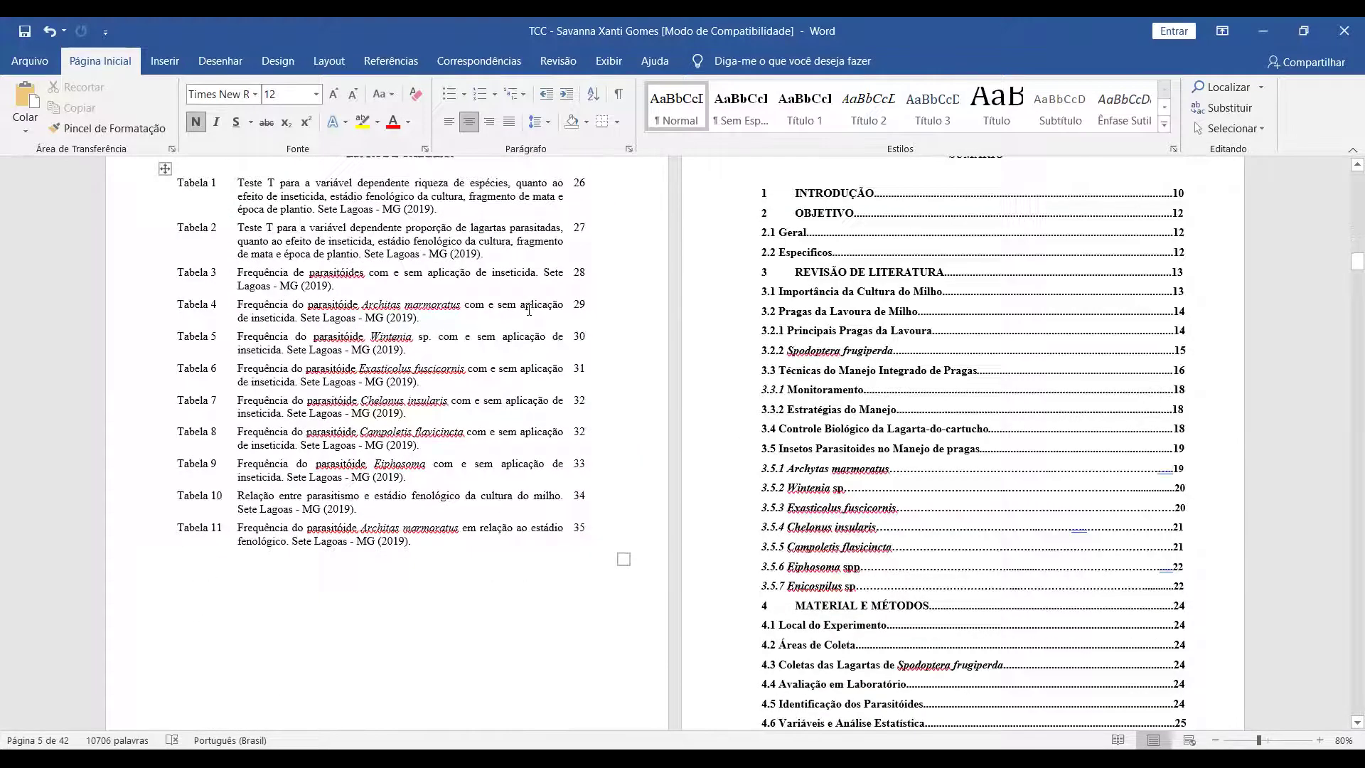
# Step: Review the SUMÁRIO entries and their page numbers through to the start of the INTRODUÇÃO
pyautogui.scroll(1, 529, 311)
pyautogui.scroll(-4, 996, 426)
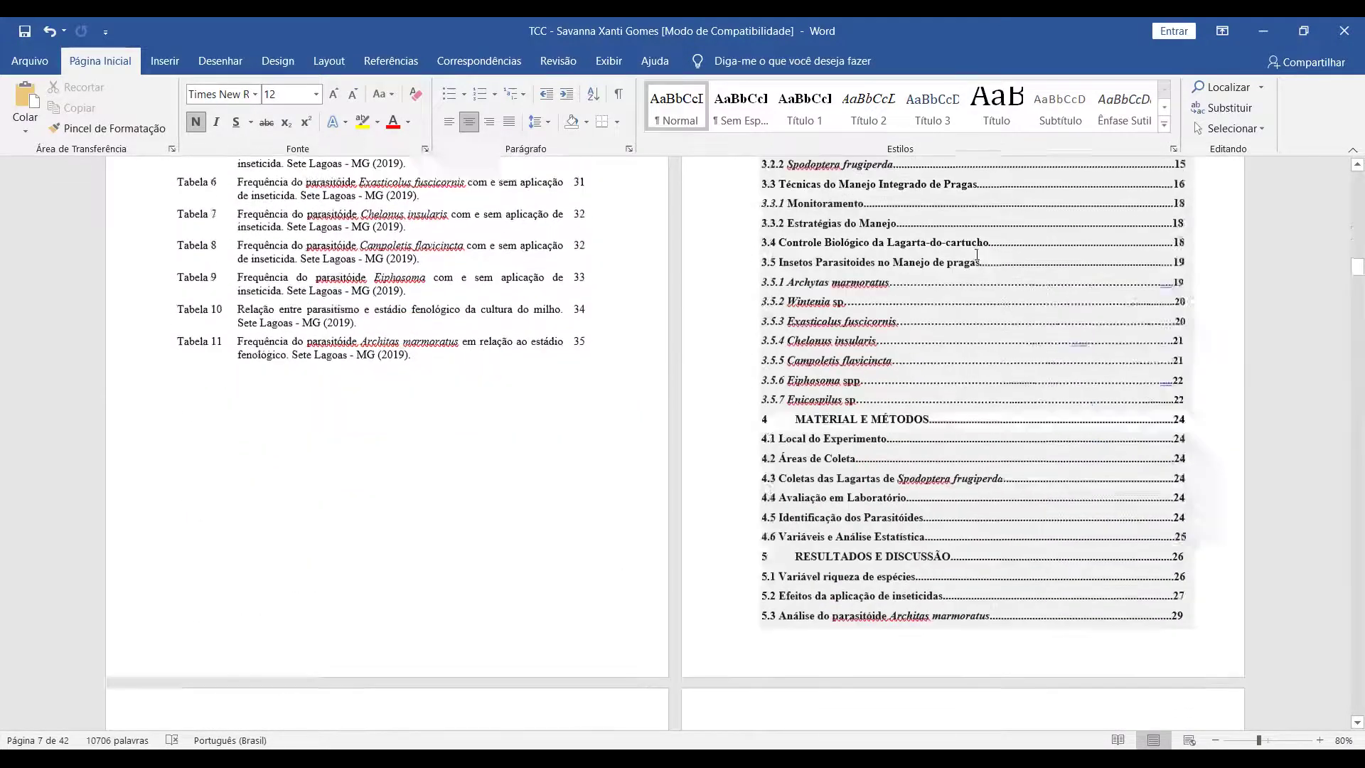
pyautogui.scroll(-1, 977, 254)
pyautogui.scroll(-3, 1014, 386)
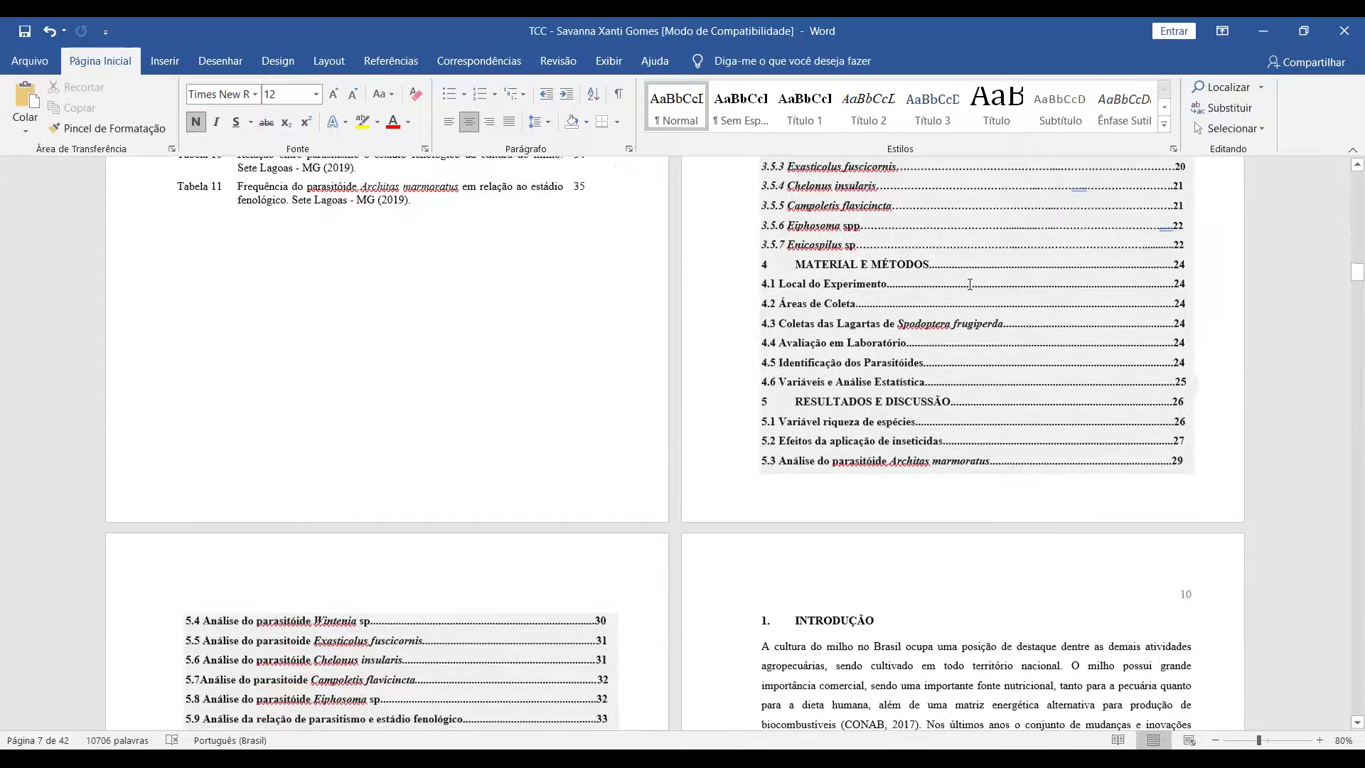
pyautogui.scroll(8, 975, 285)
pyautogui.scroll(-10, 975, 285)
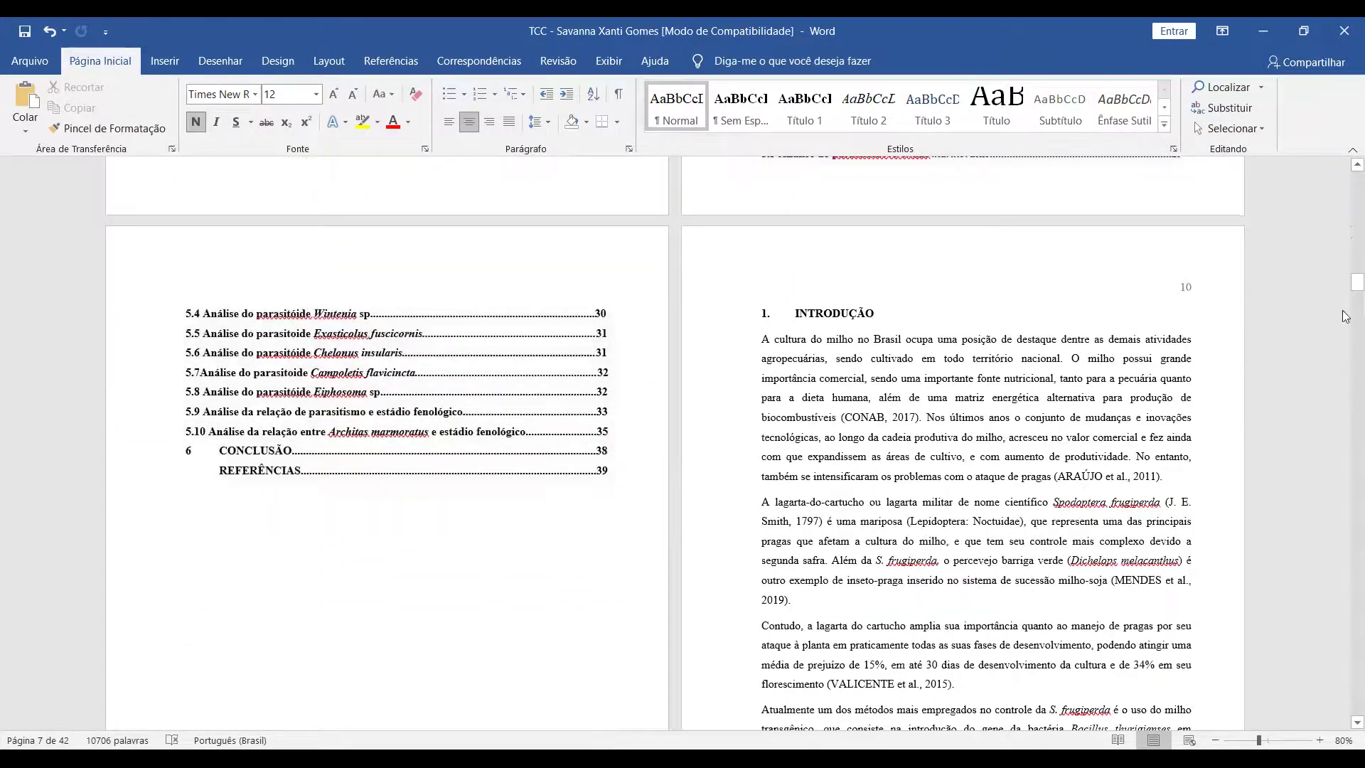
# Step: Examine the layout of the tables and figures in the results section, from Tabela 1 through Figura 5
pyautogui.moveTo(1345, 286); pyautogui.dragTo(1346, 498)
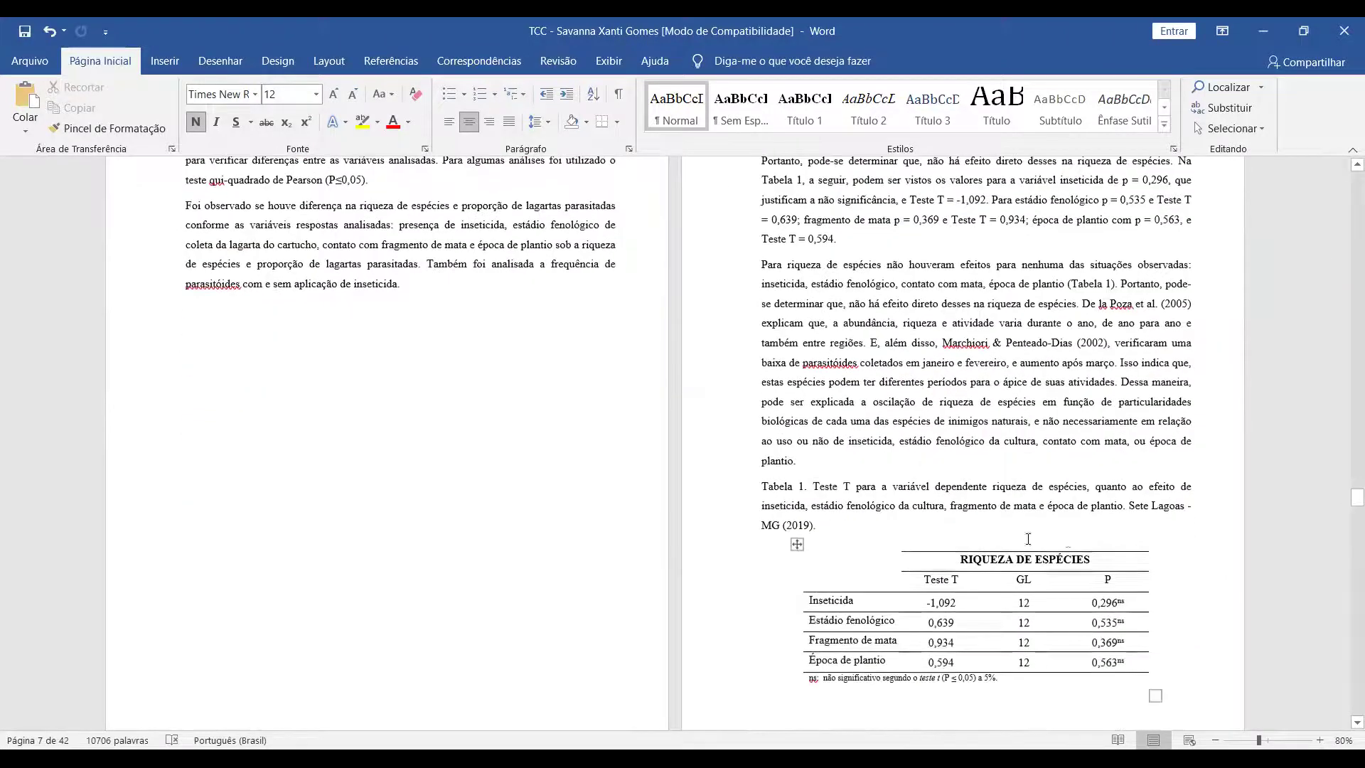
pyautogui.scroll(-3, 1028, 538)
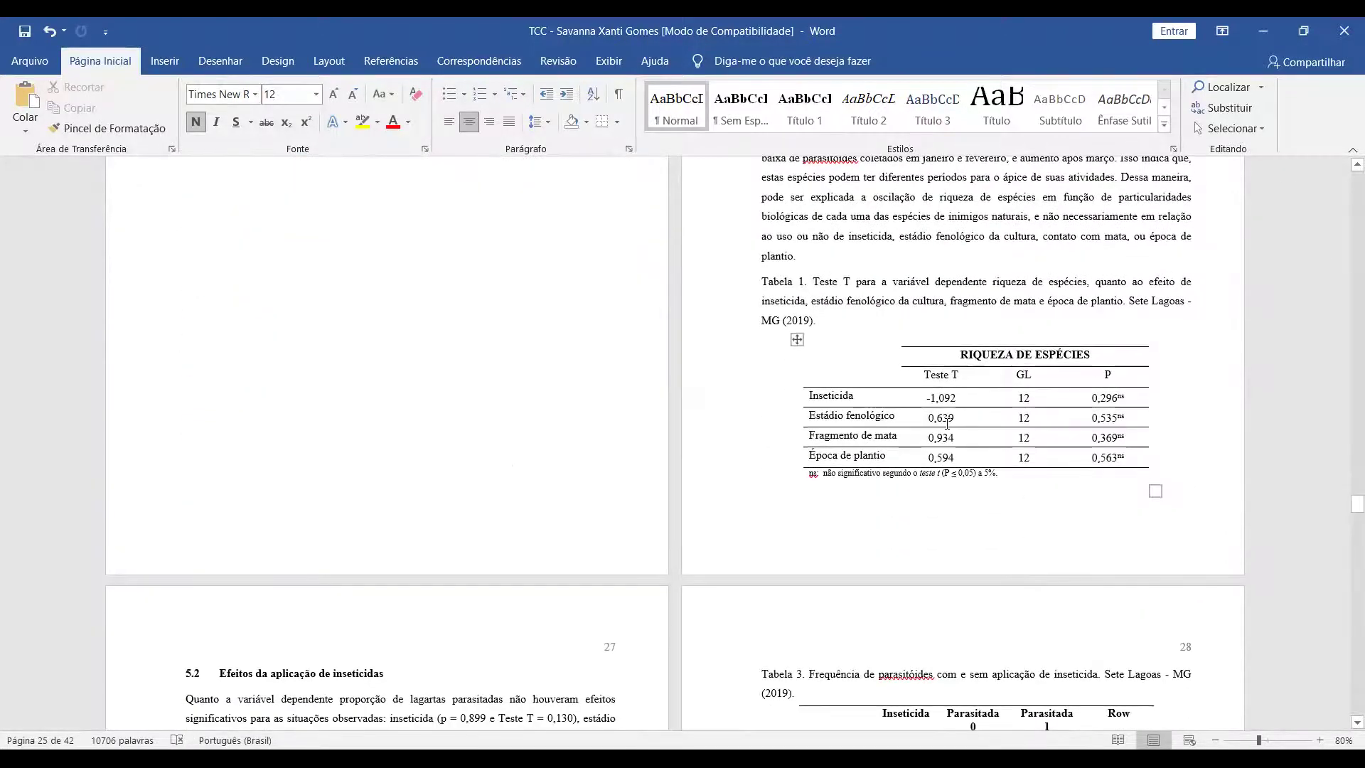
pyautogui.scroll(-5, 947, 422)
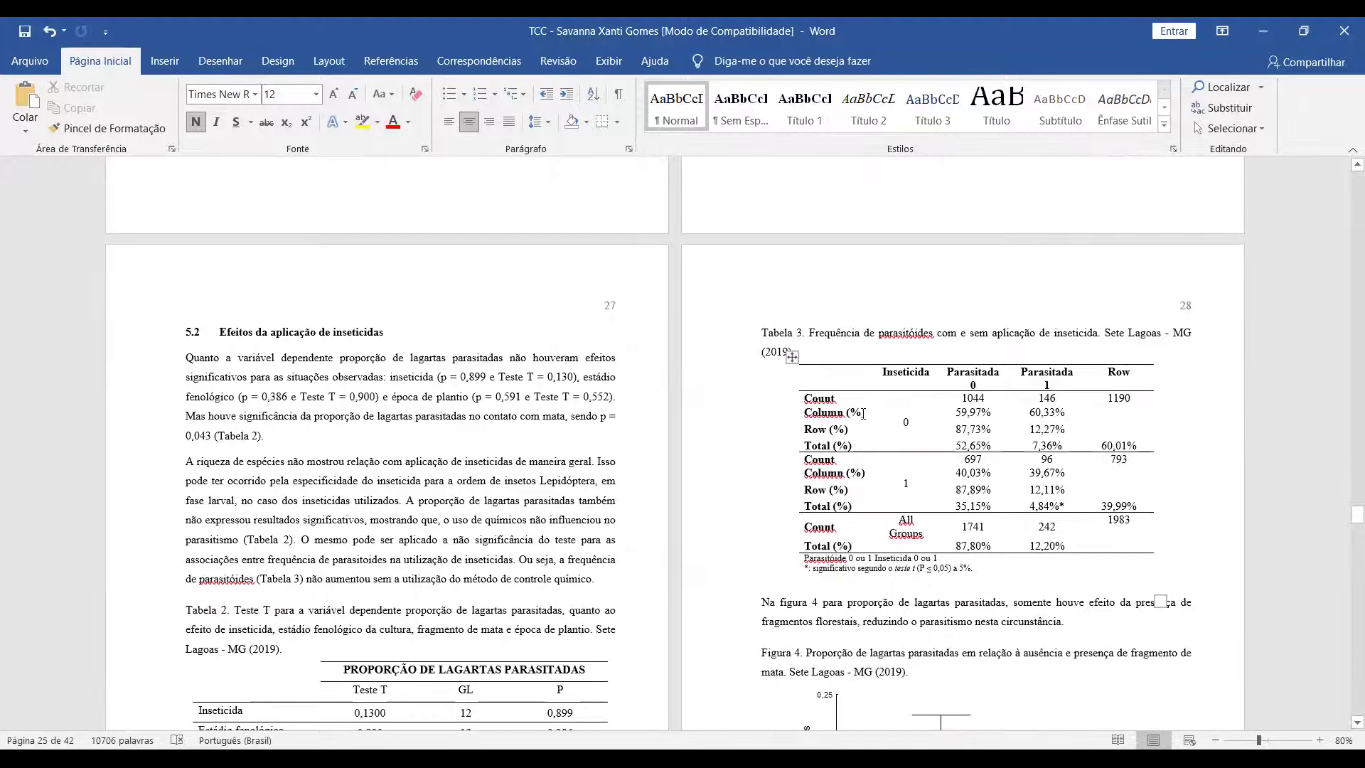
pyautogui.scroll(-3, 863, 413)
pyautogui.scroll(2, 758, 478)
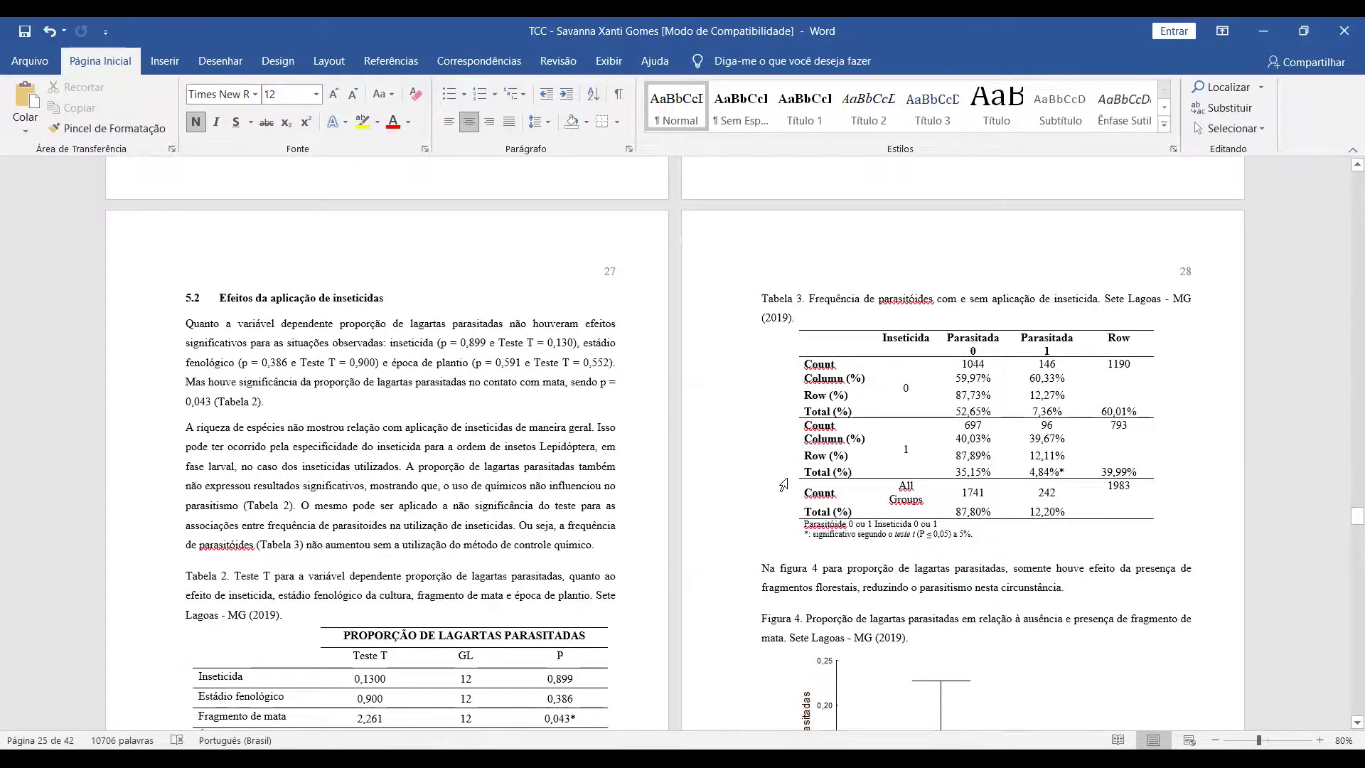
pyautogui.scroll(-7, 791, 471)
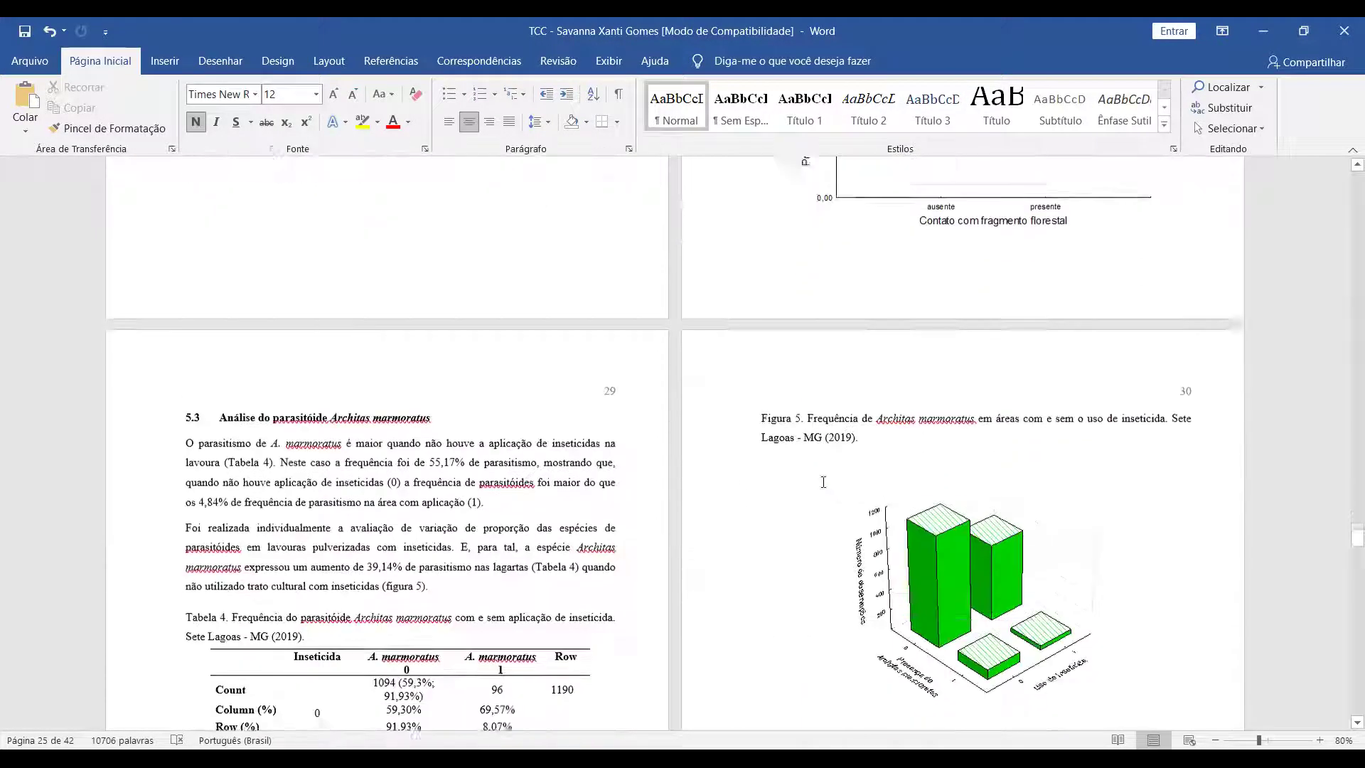
pyautogui.scroll(14, 857, 464)
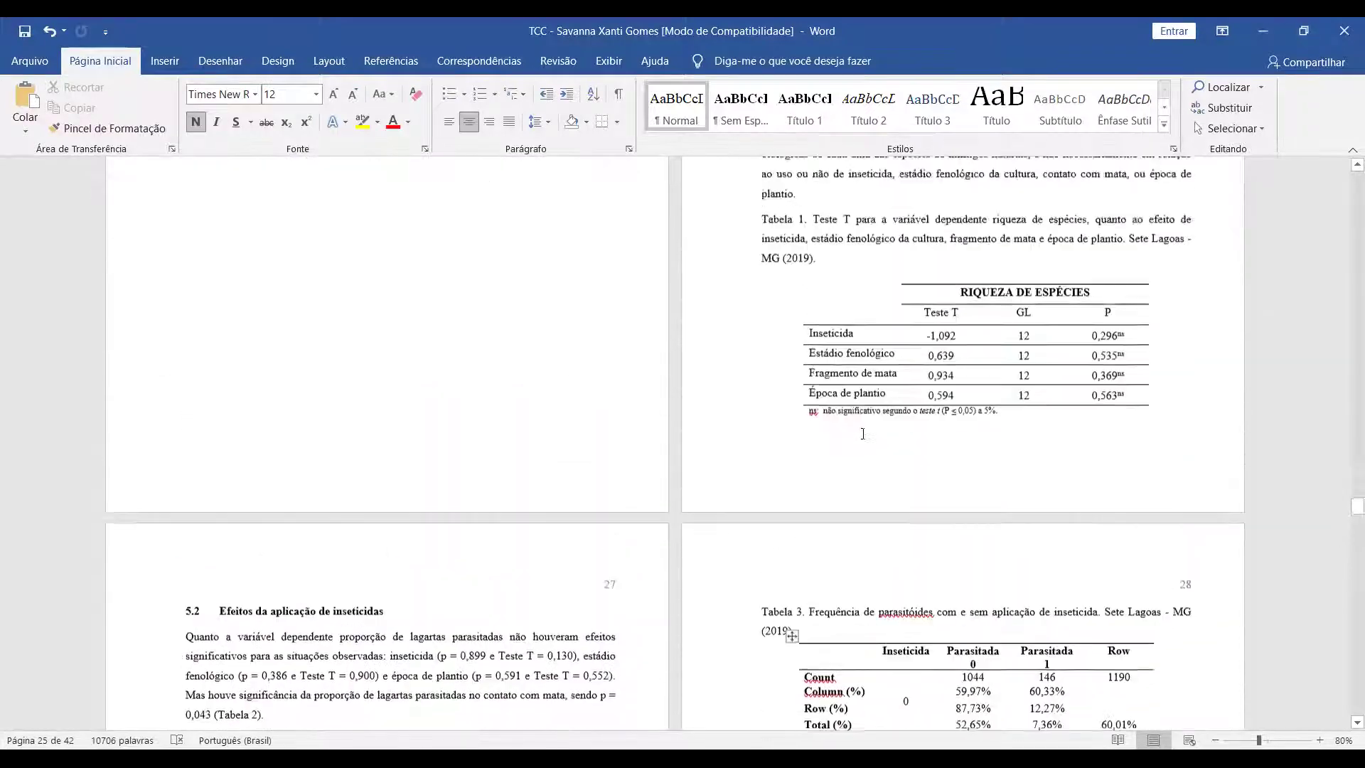
pyautogui.scroll(-12, 859, 427)
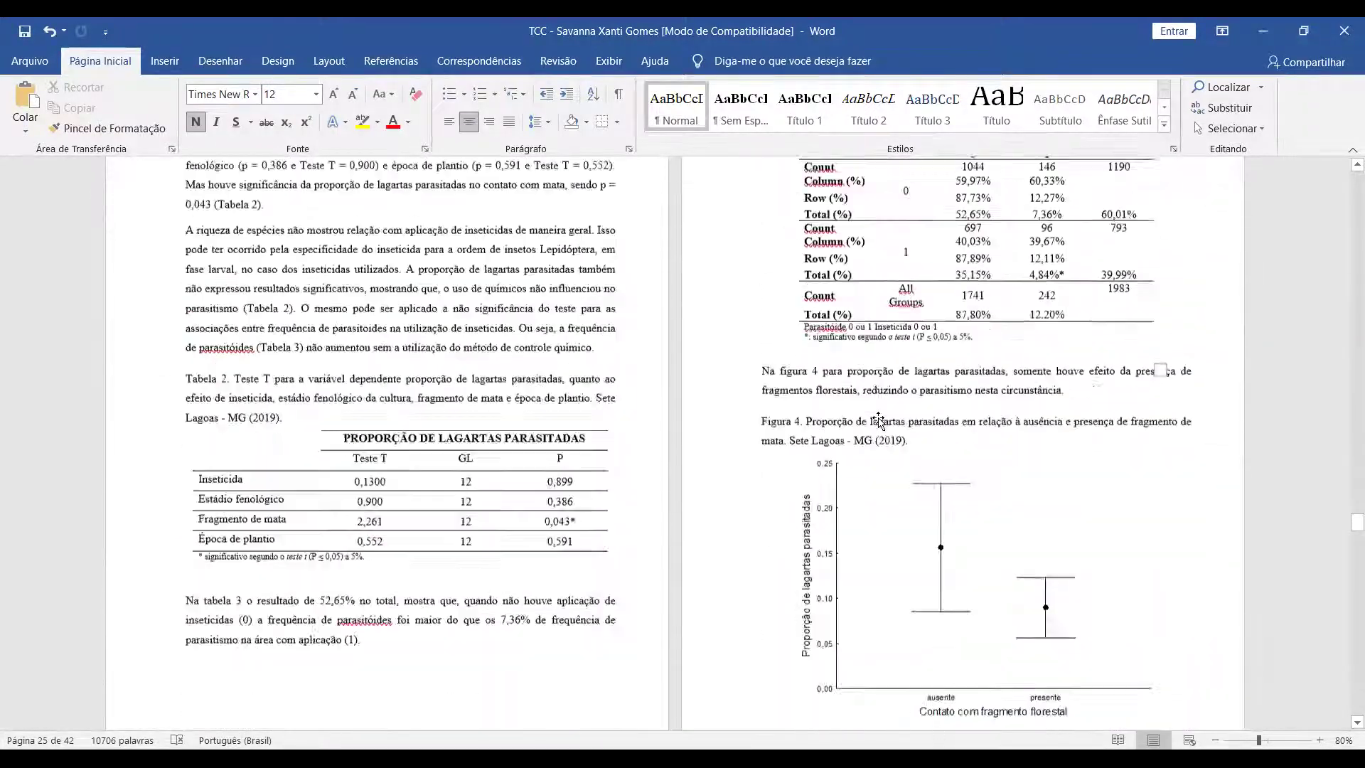
pyautogui.scroll(3, 835, 426)
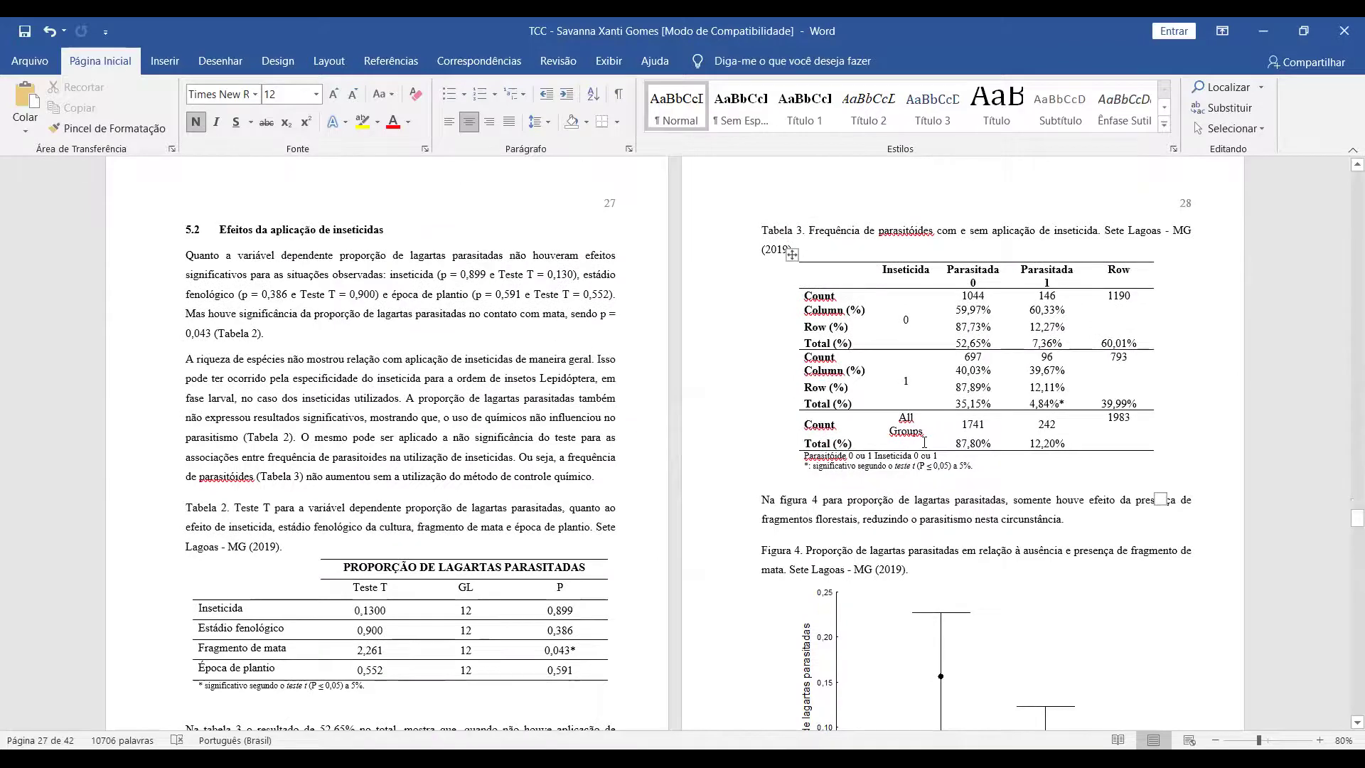
pyautogui.scroll(-9, 924, 443)
pyautogui.scroll(-4, 946, 441)
pyautogui.scroll(11, 924, 419)
pyautogui.scroll(12, 925, 416)
pyautogui.scroll(-10, 876, 358)
pyautogui.scroll(-5, 882, 363)
pyautogui.scroll(-2, 1057, 385)
pyautogui.scroll(-1, 1054, 381)
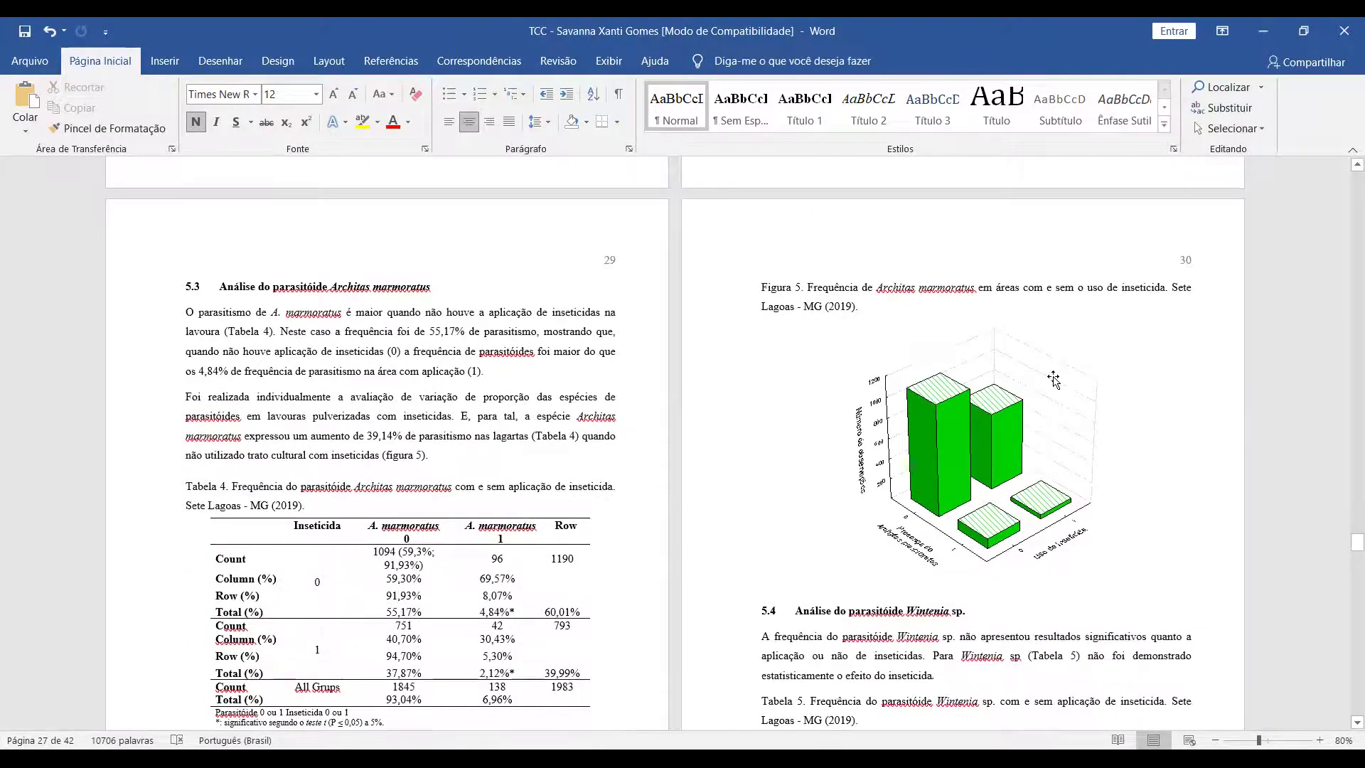
# Step: Review the remaining results tables and figures from section 5.3 through the CONCLUSÃO to the start of the REFERÊNCIAS
pyautogui.scroll(-3, 1073, 343)
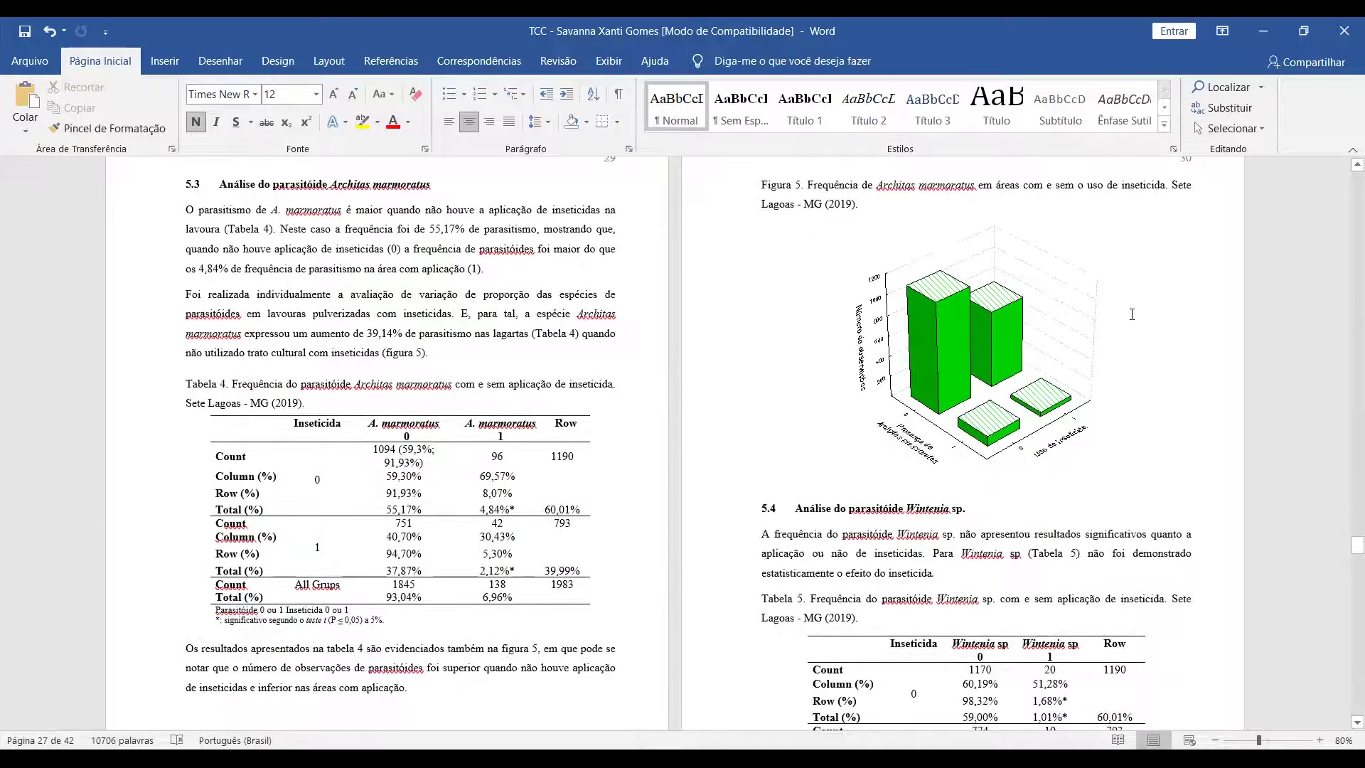
pyautogui.scroll(-7, 1129, 373)
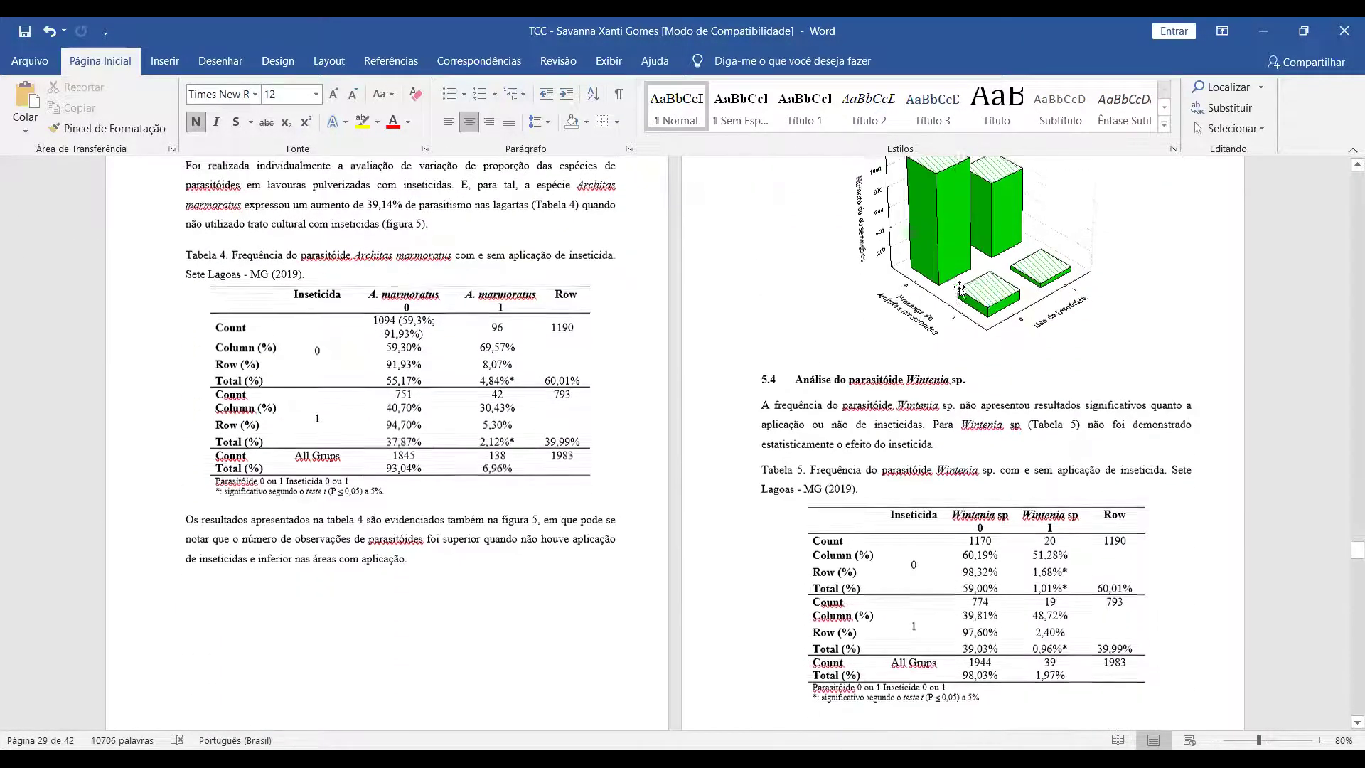
pyautogui.scroll(-15, 1140, 328)
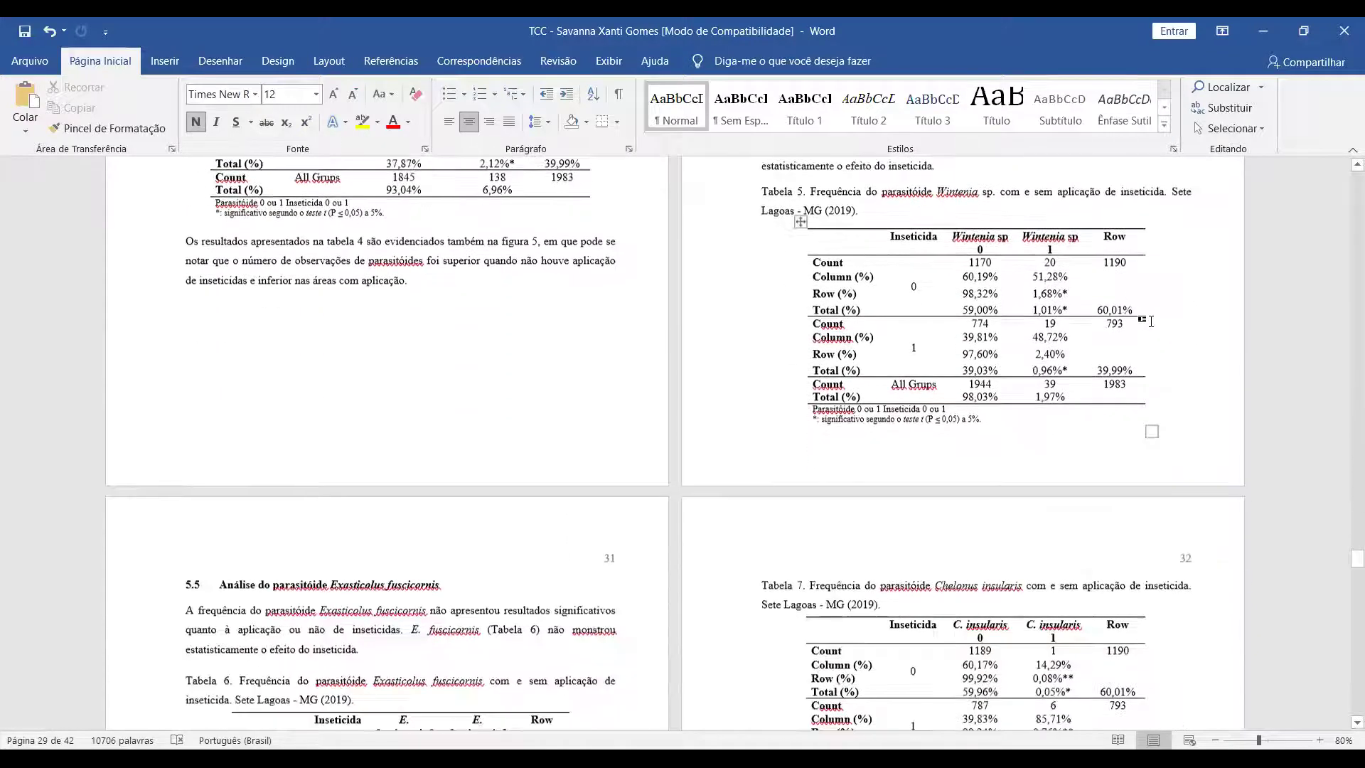
pyautogui.scroll(-20, 1198, 321)
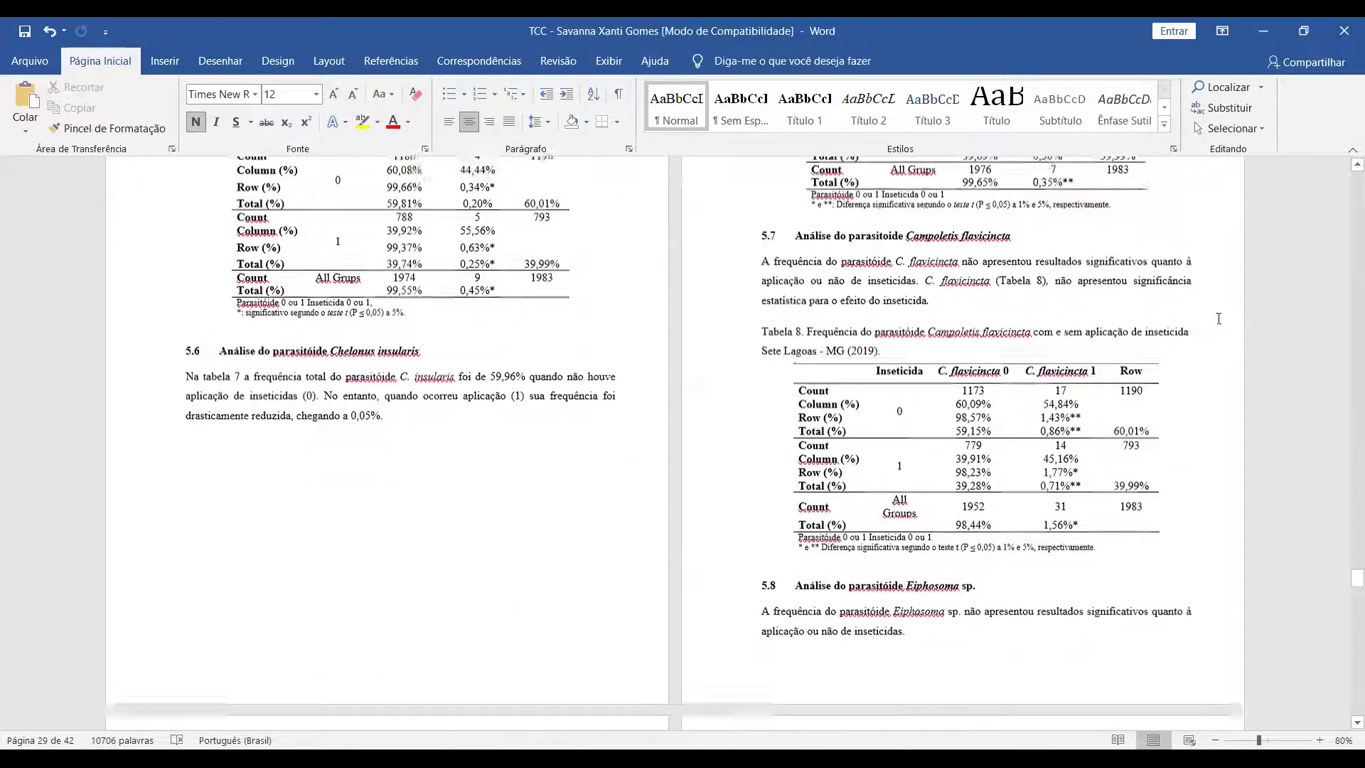
pyautogui.scroll(-20, 1254, 310)
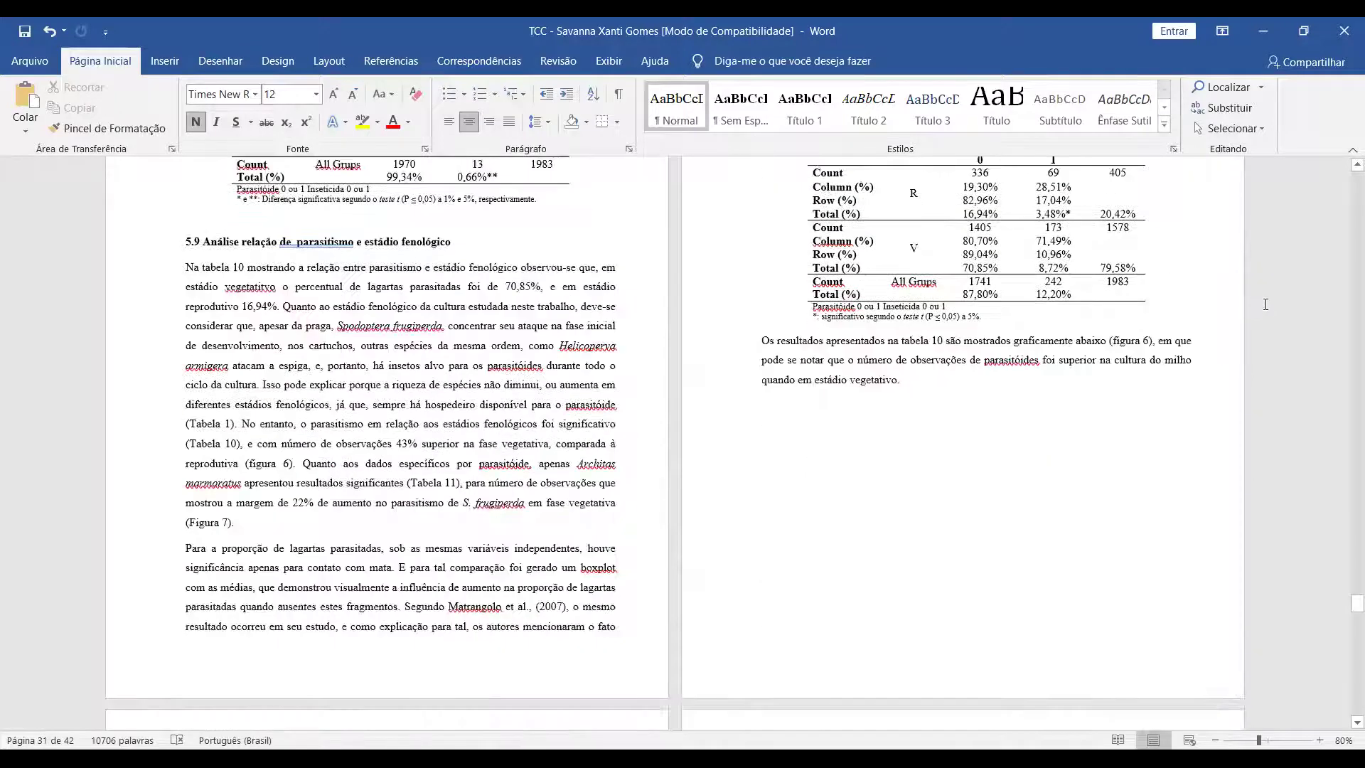
pyautogui.scroll(-20, 1299, 288)
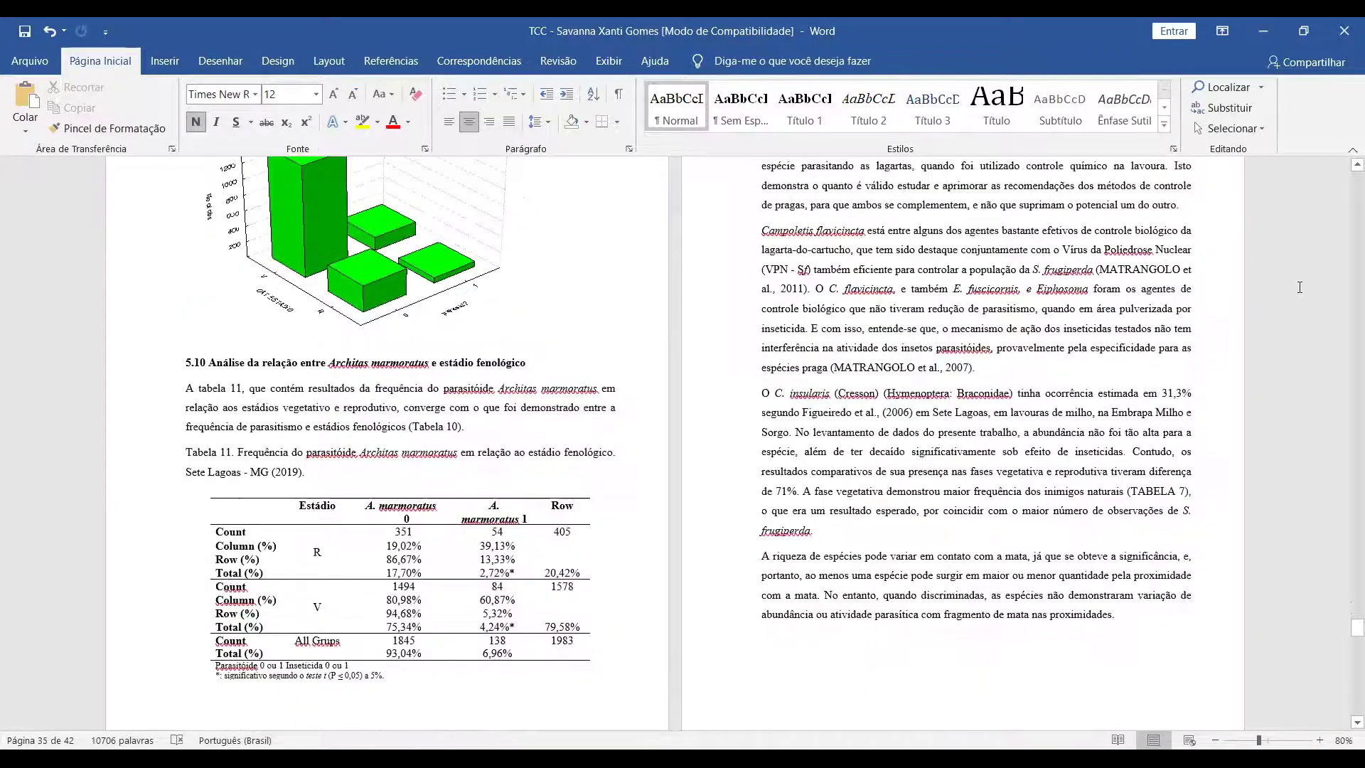
pyautogui.scroll(5, 1284, 291)
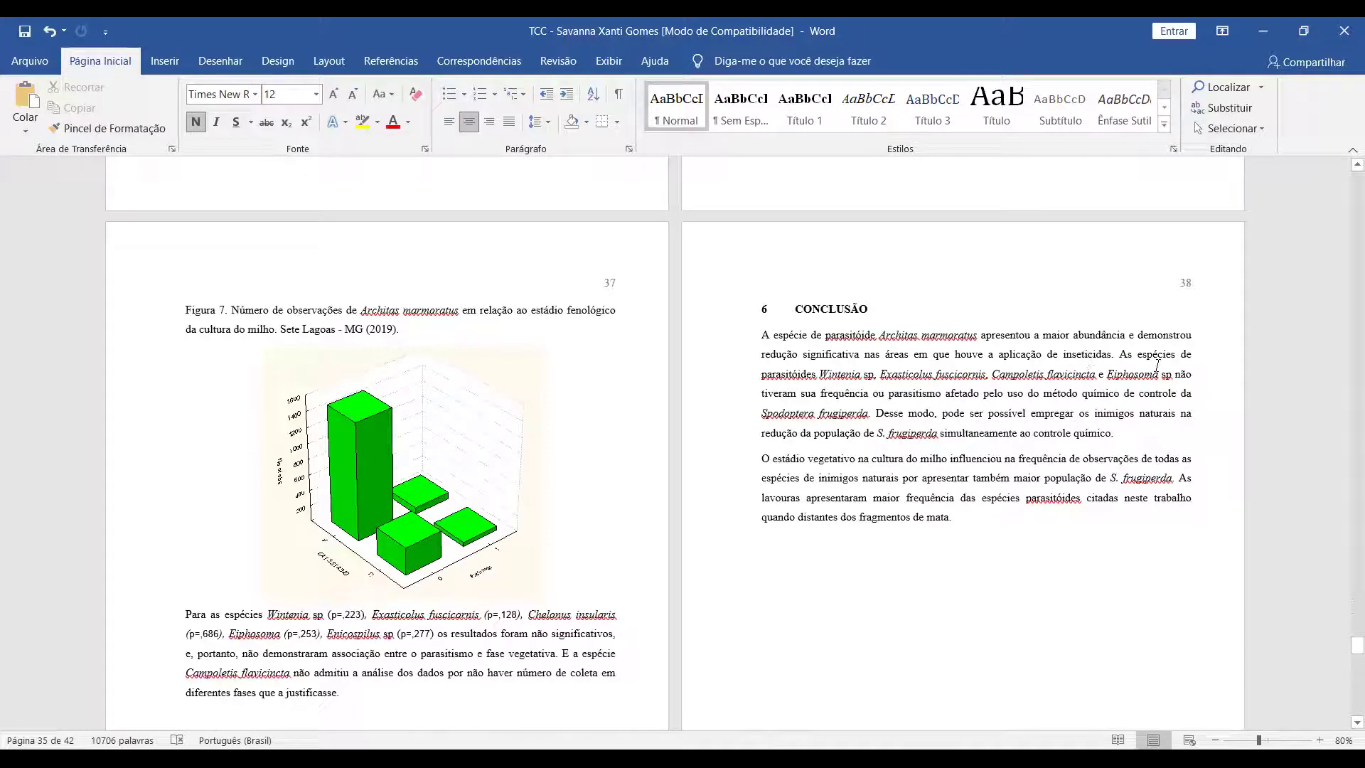
pyautogui.scroll(-10, 993, 380)
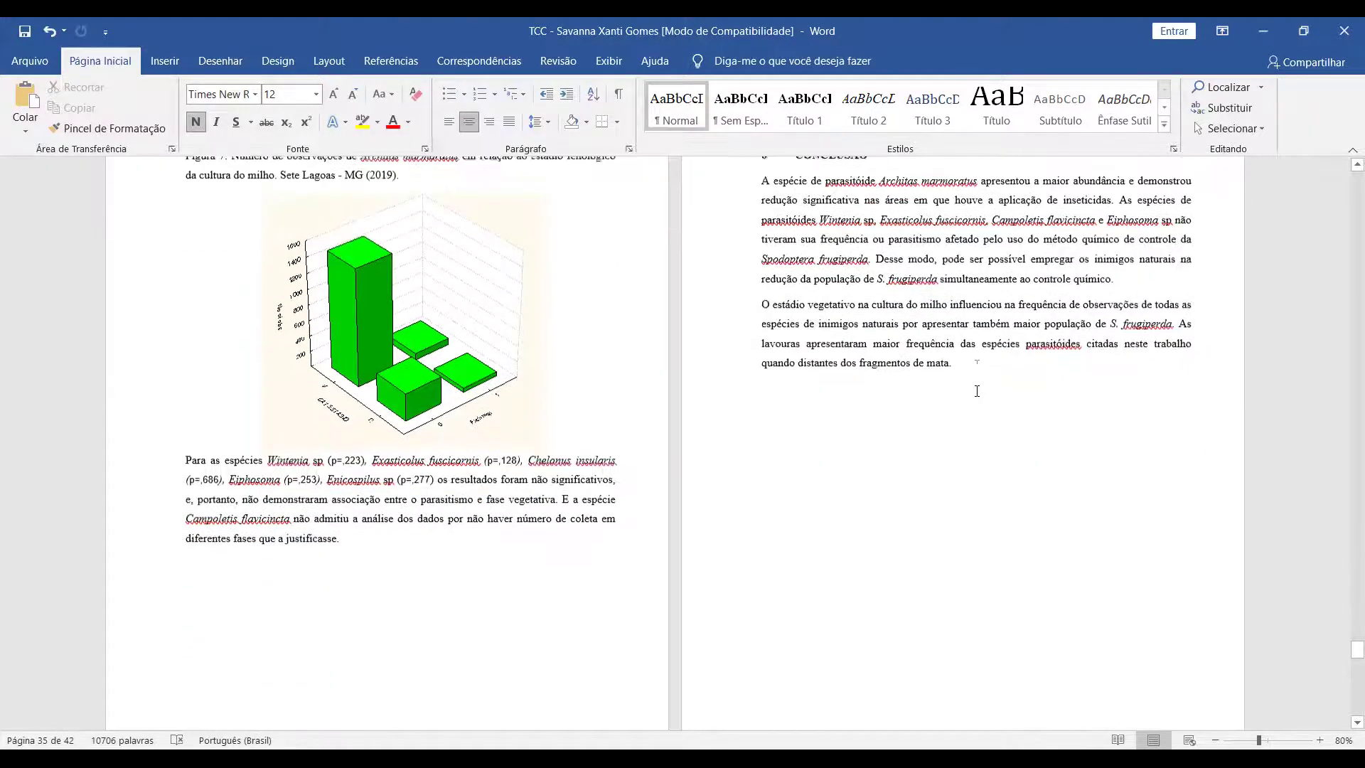
pyautogui.scroll(-4, 199, 298)
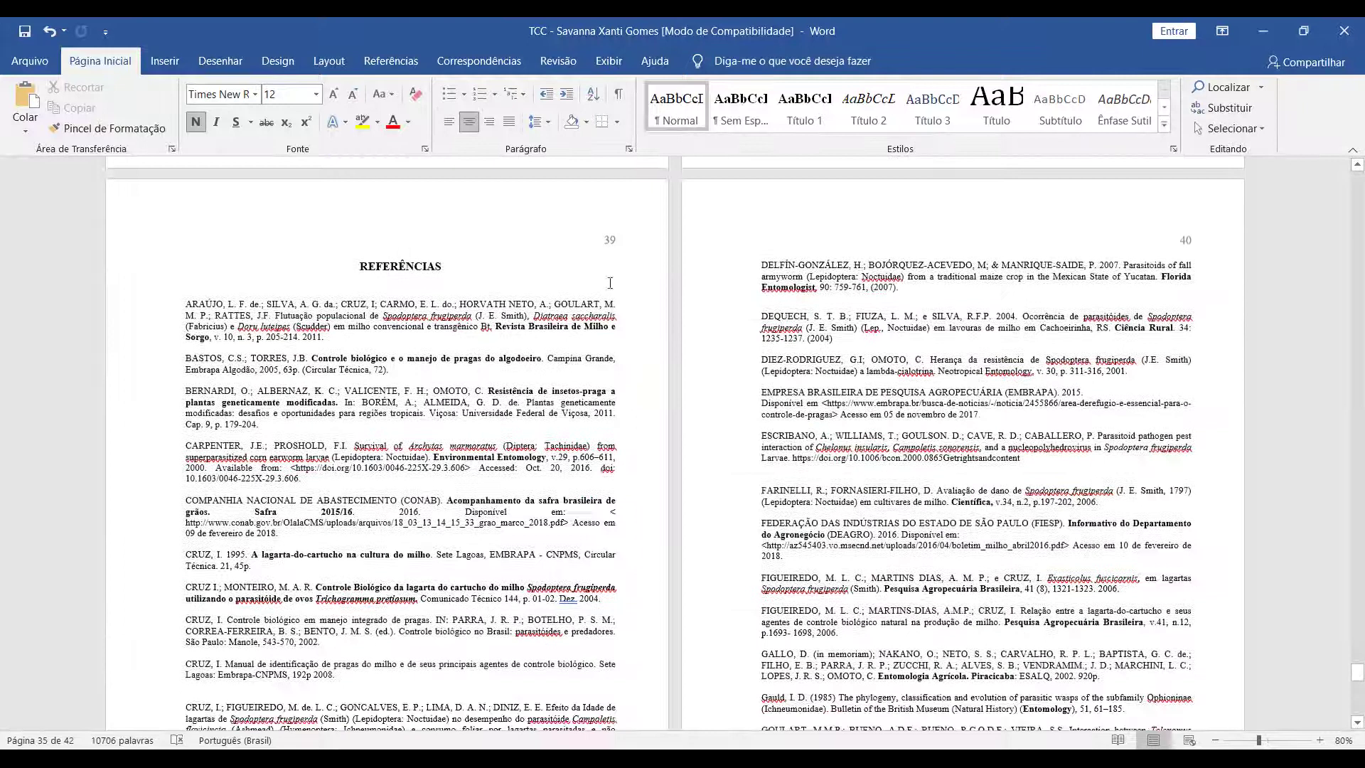
# Step: Check the indentation, alignment and line spacing settings of the first entry in the REFERÊNCIAS without changing them
pyautogui.moveTo(202, 297); pyautogui.dragTo(328, 329)
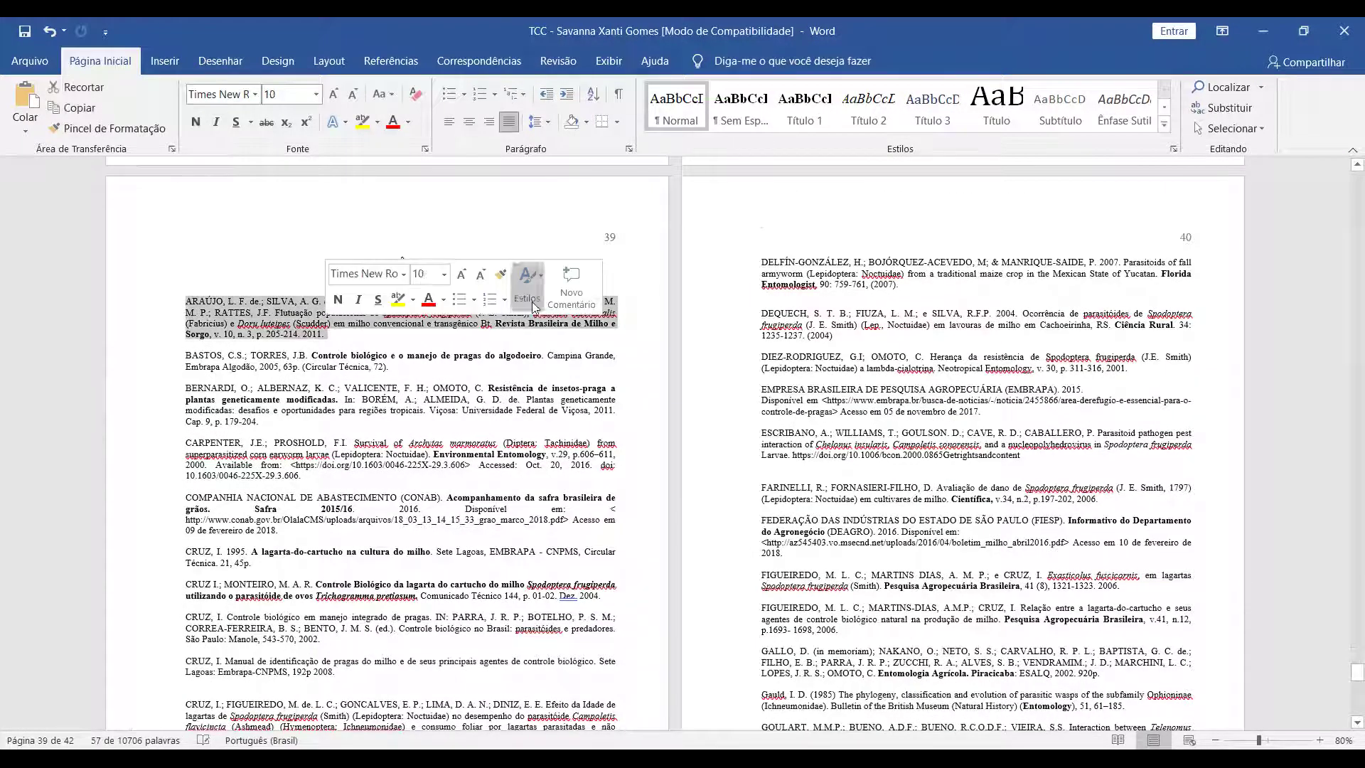
pyautogui.click(235, 311)
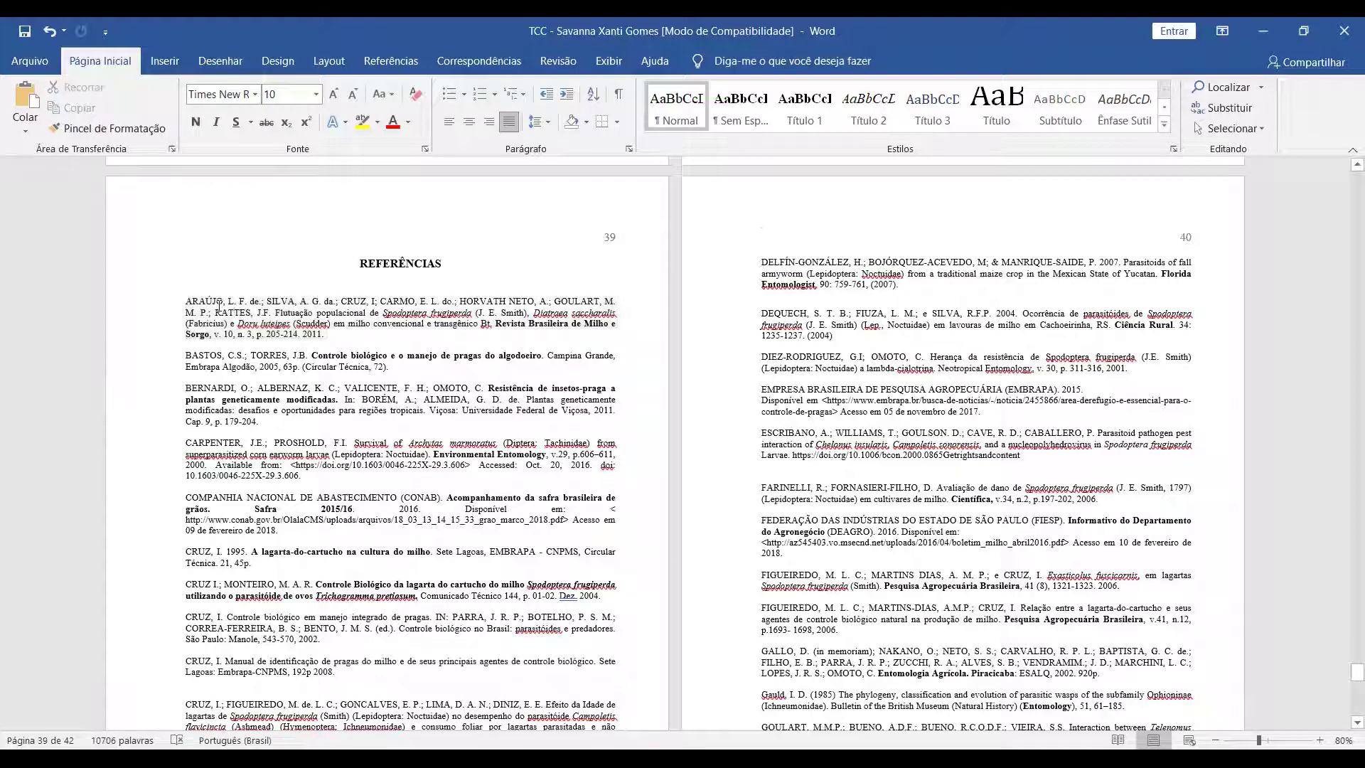
pyautogui.tripleClick(313, 322)
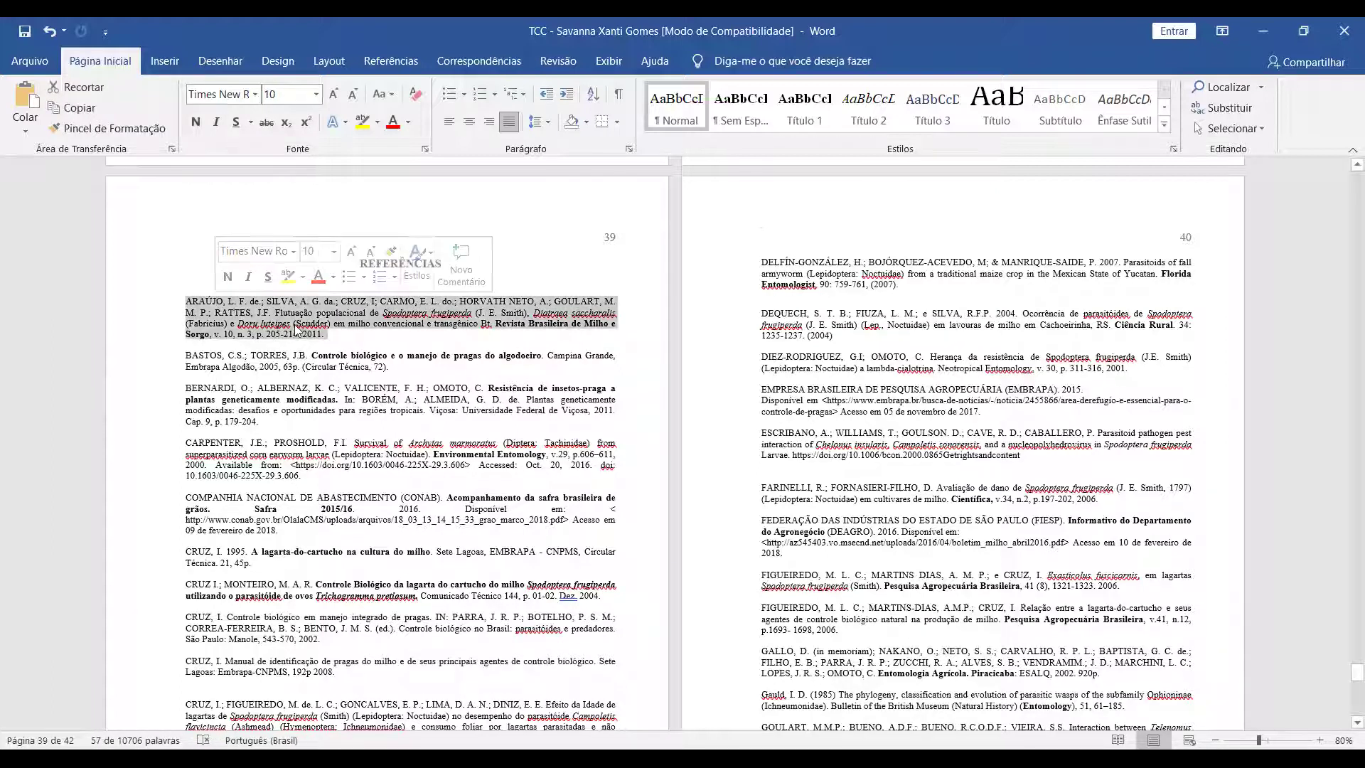
pyautogui.rightClick(297, 322)
pyautogui.click(350, 448)
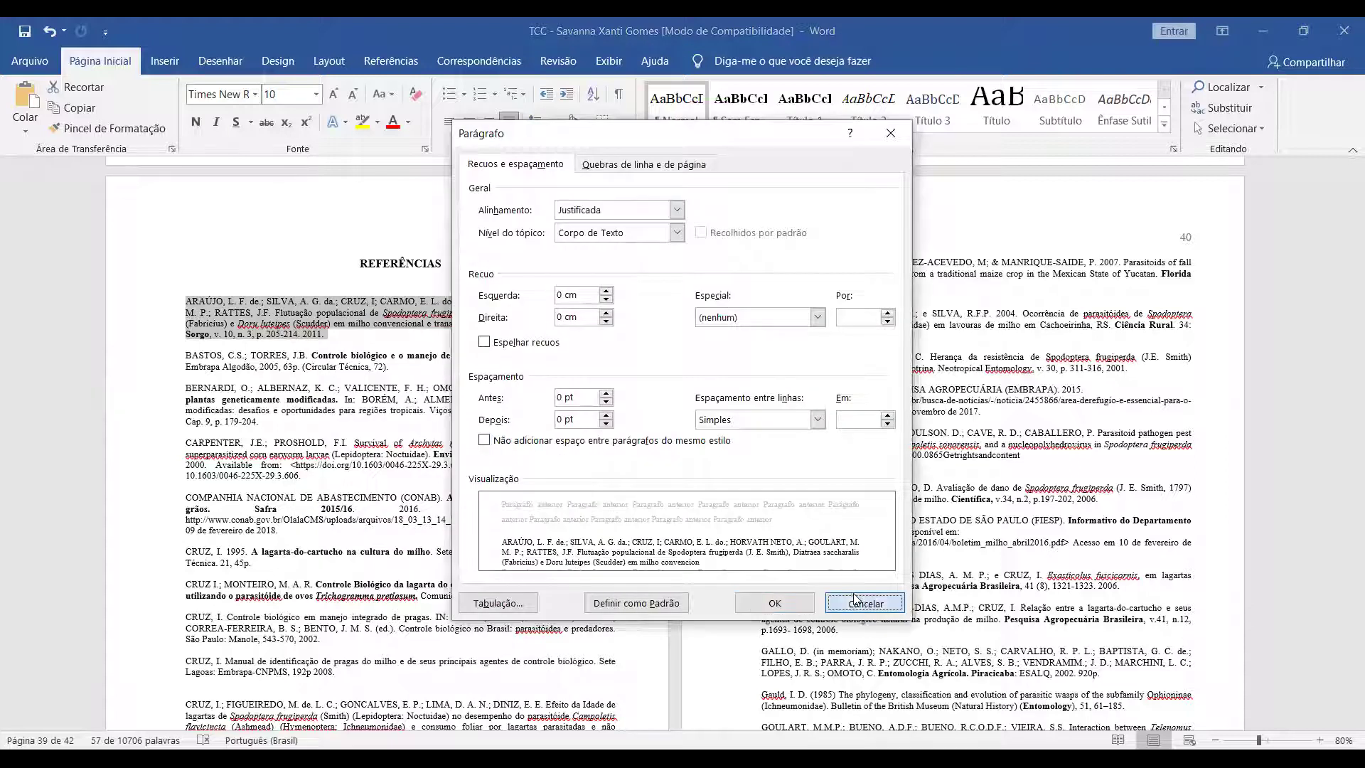
pyautogui.click(852, 600)
pyautogui.scroll(-3, 782, 446)
pyautogui.click(310, 240)
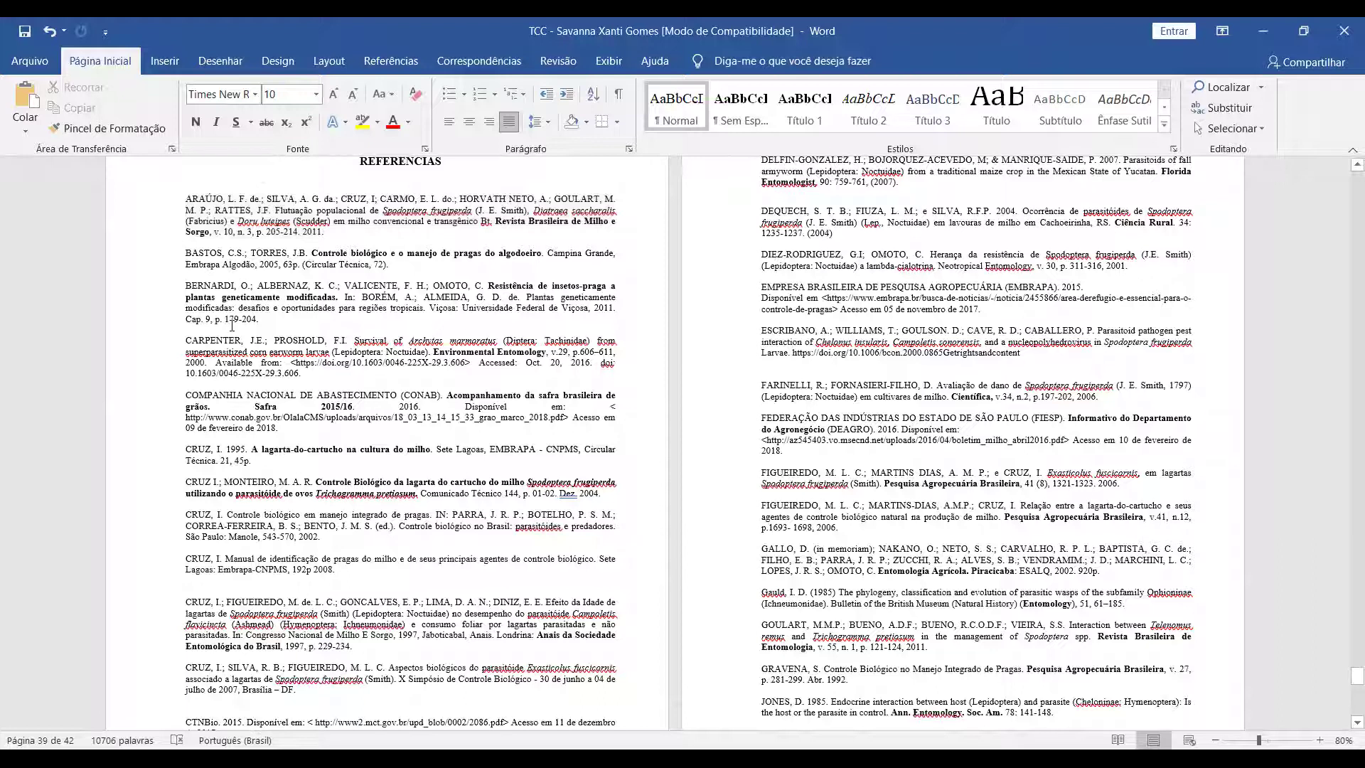
# Step: Review the reference list through its last page, comparing the author-name capitalization of two neighbouring entries on page 40
pyautogui.scroll(-15, 732, 380)
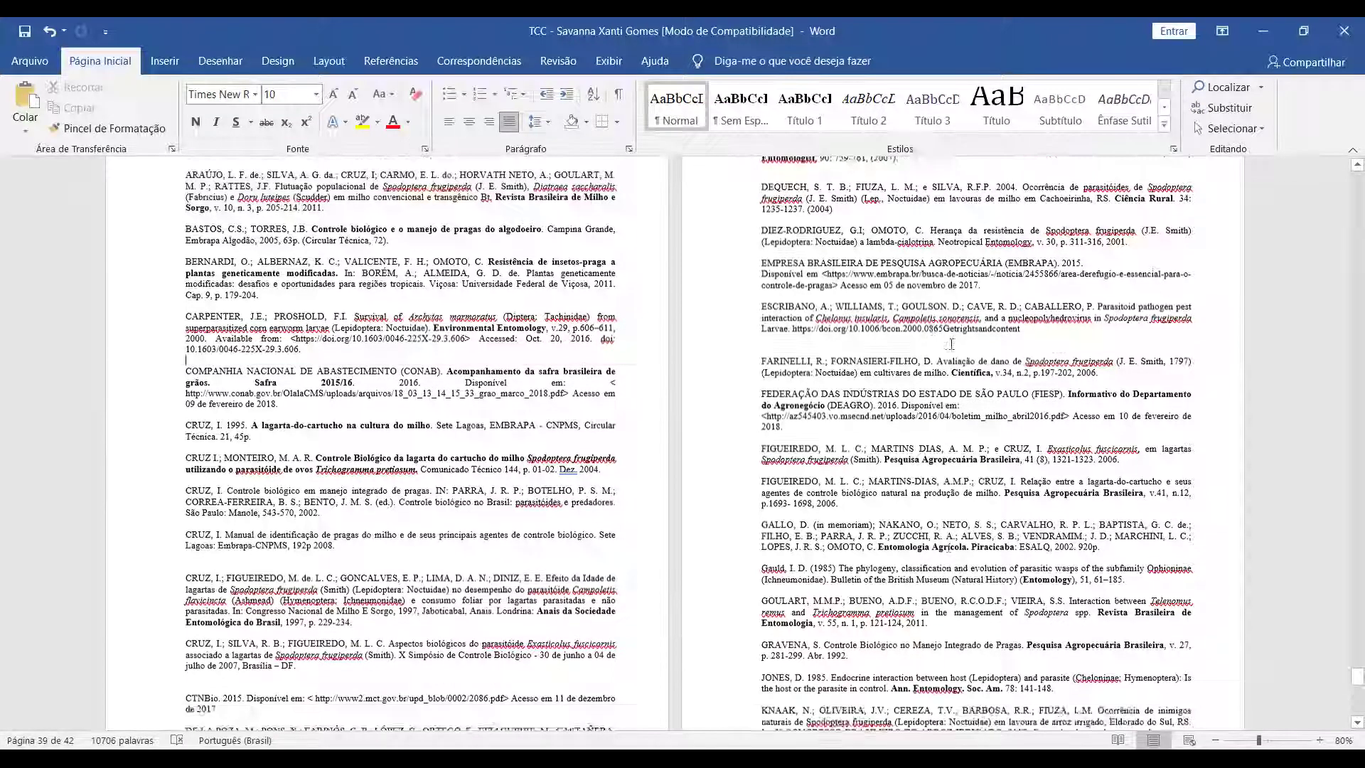
pyautogui.scroll(10, 947, 297)
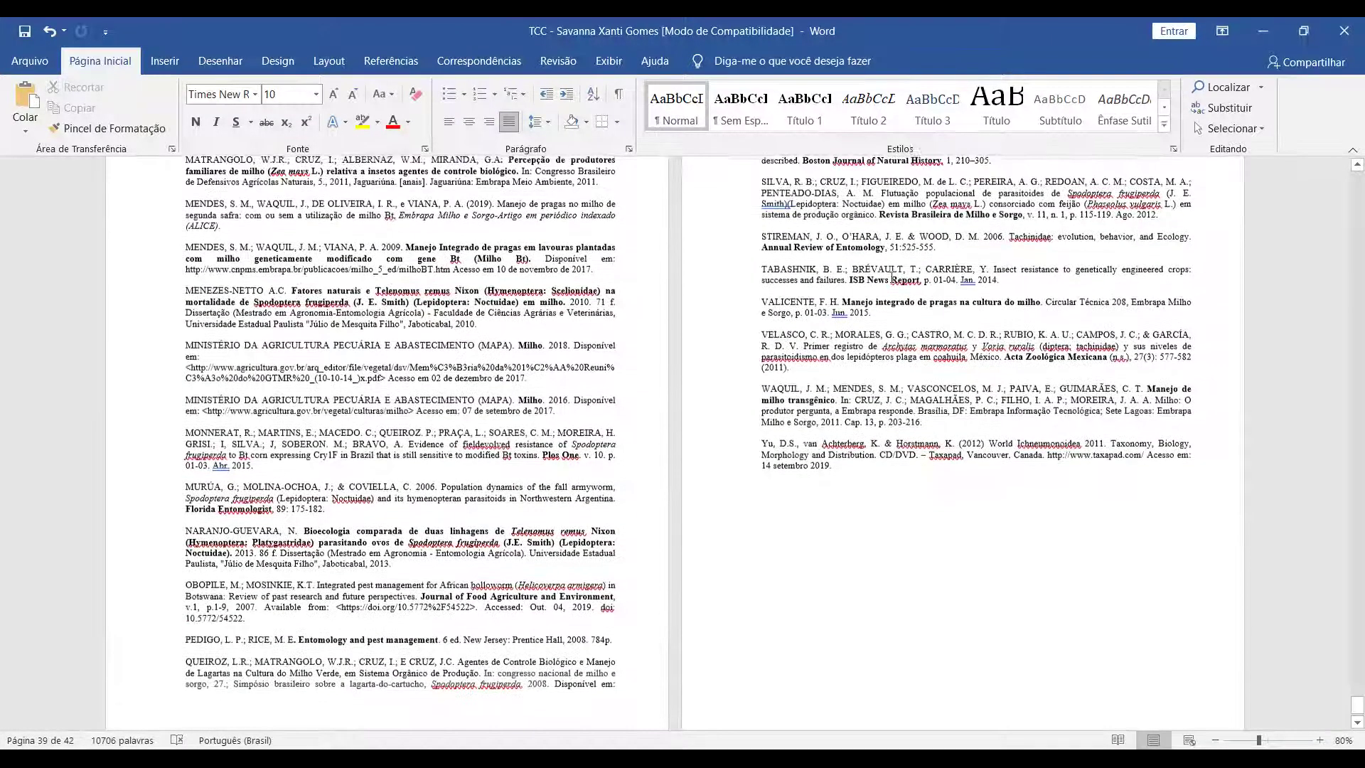
pyautogui.scroll(6, 415, 328)
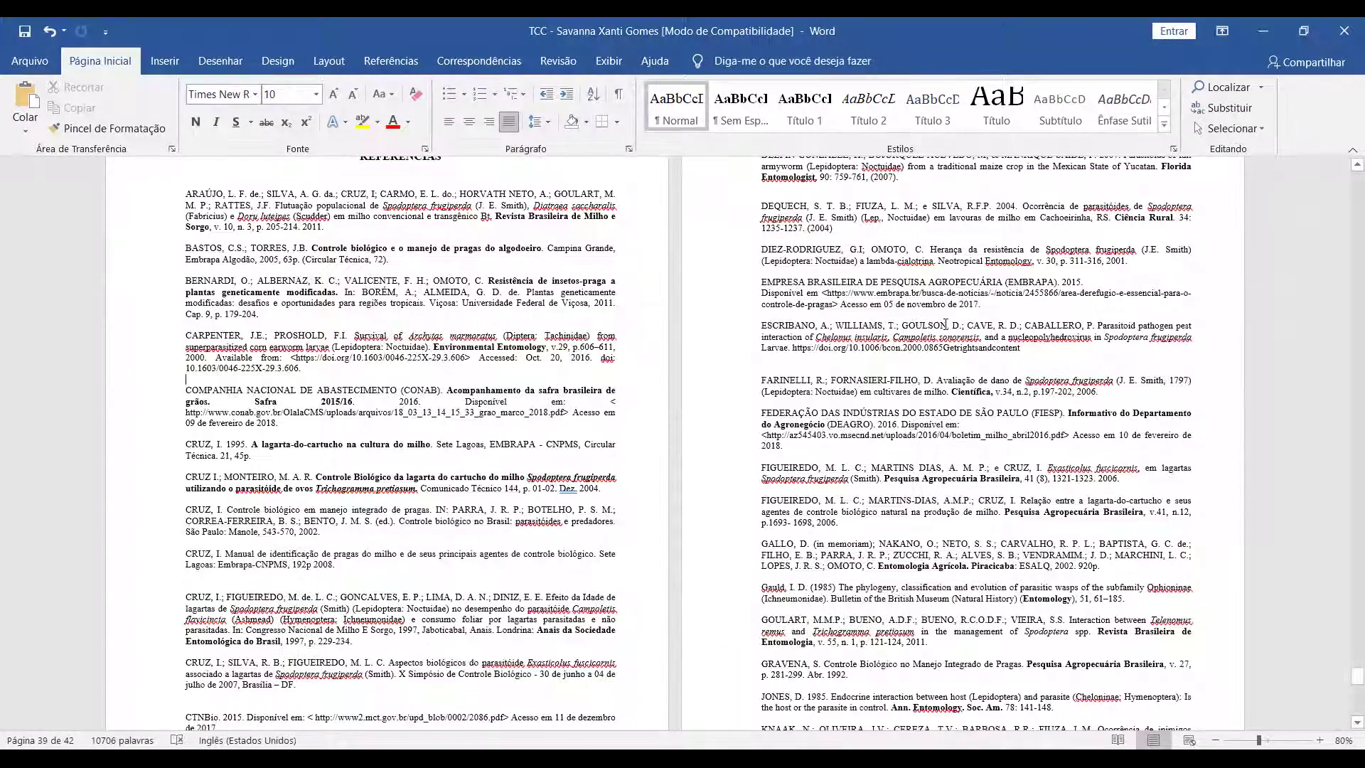
pyautogui.scroll(-5, 946, 325)
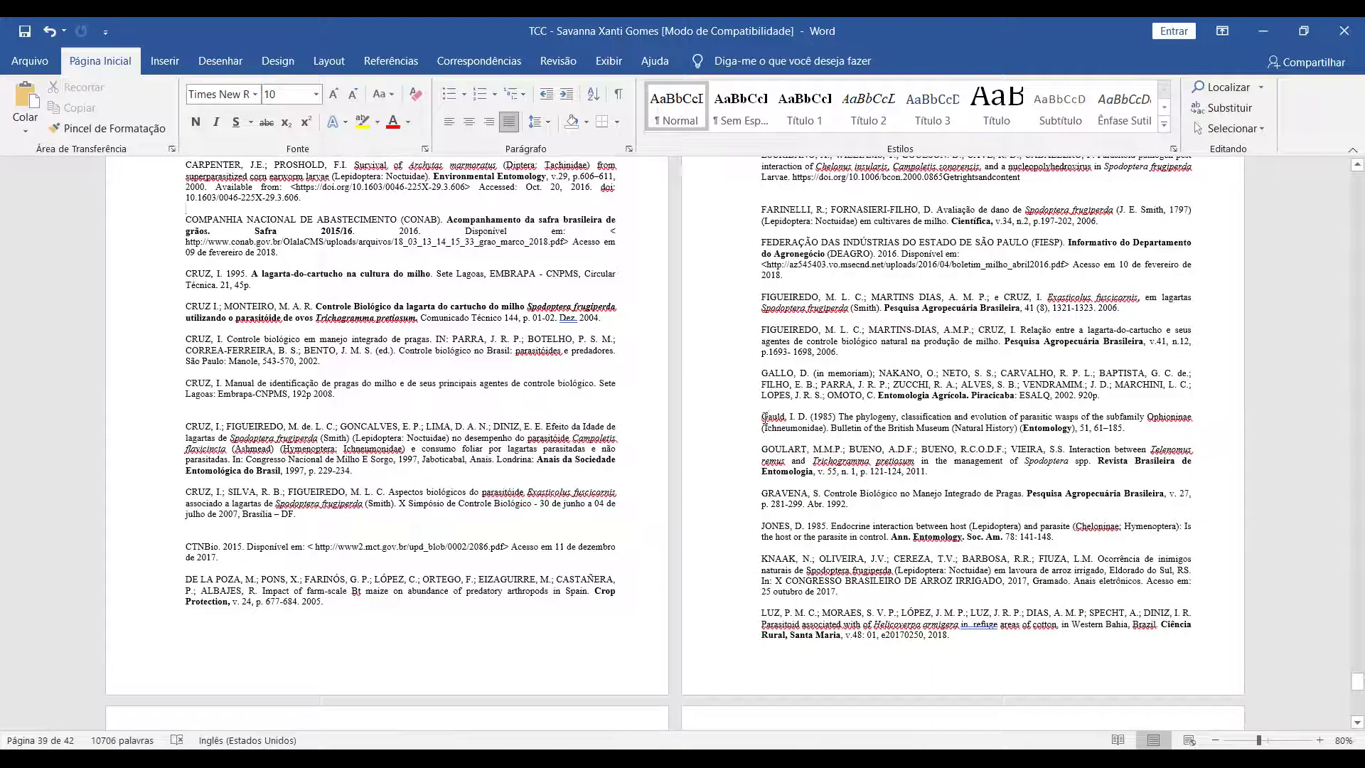
pyautogui.doubleClick(766, 417)
pyautogui.moveTo(763, 449); pyautogui.dragTo(1067, 448)
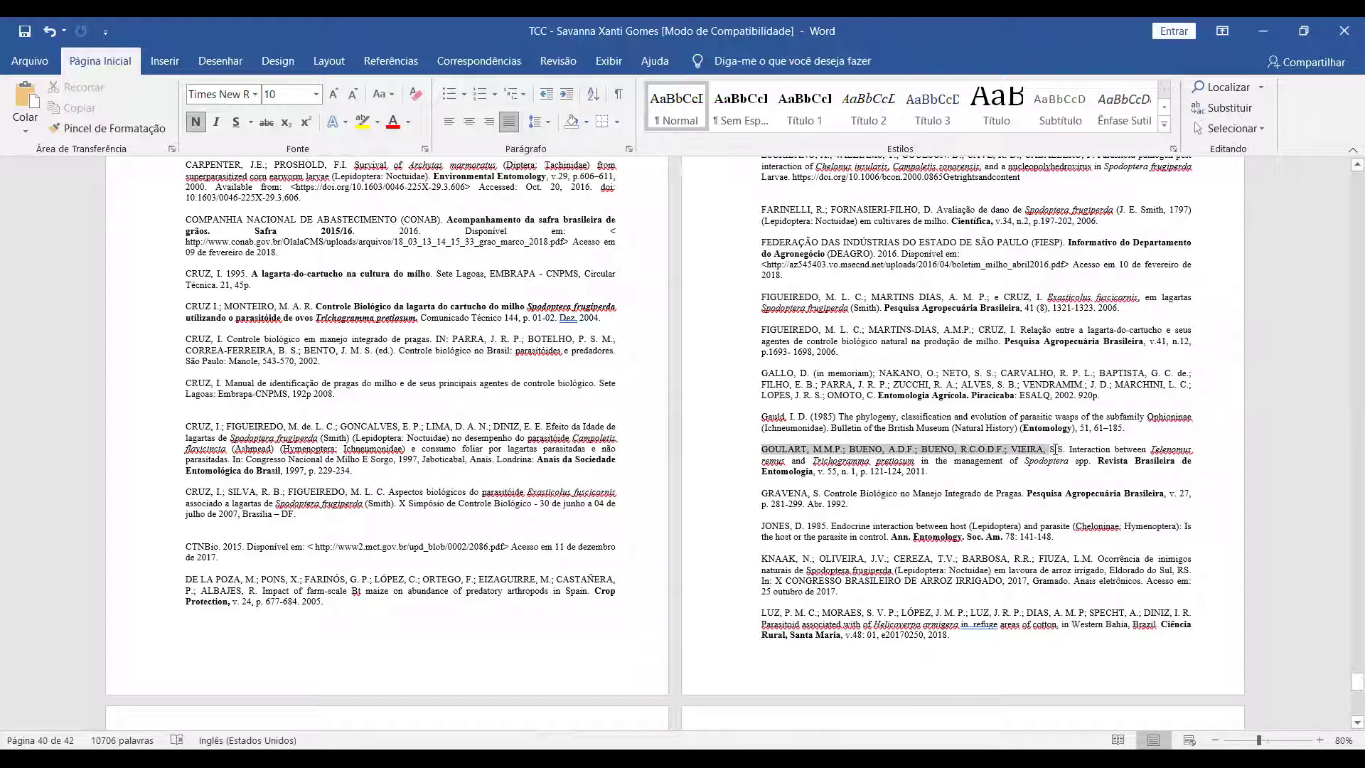
pyautogui.moveTo(1052, 448); pyautogui.dragTo(1055, 447)
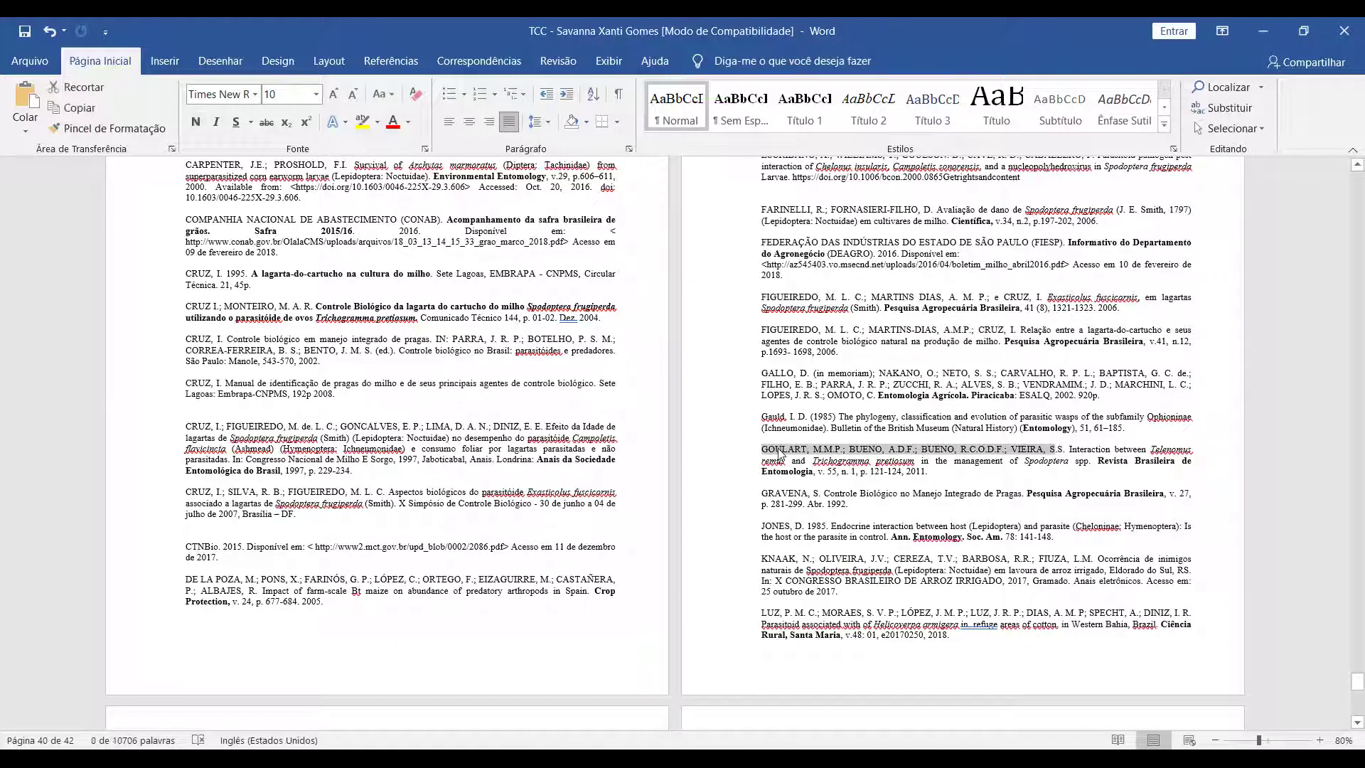
pyautogui.moveTo(766, 449); pyautogui.dragTo(1024, 451)
pyautogui.click(762, 420)
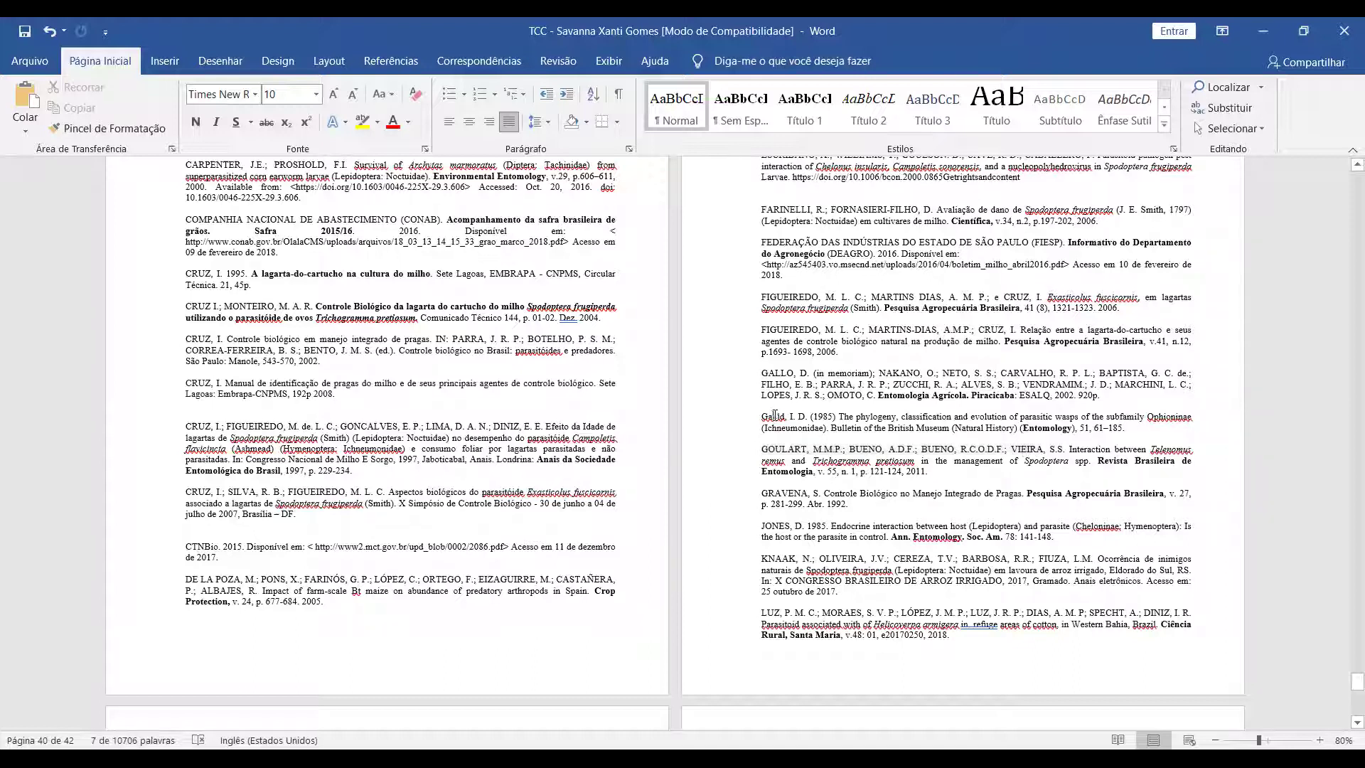
pyautogui.moveTo(784, 413); pyautogui.dragTo(779, 413)
pyautogui.scroll(-8, 657, 486)
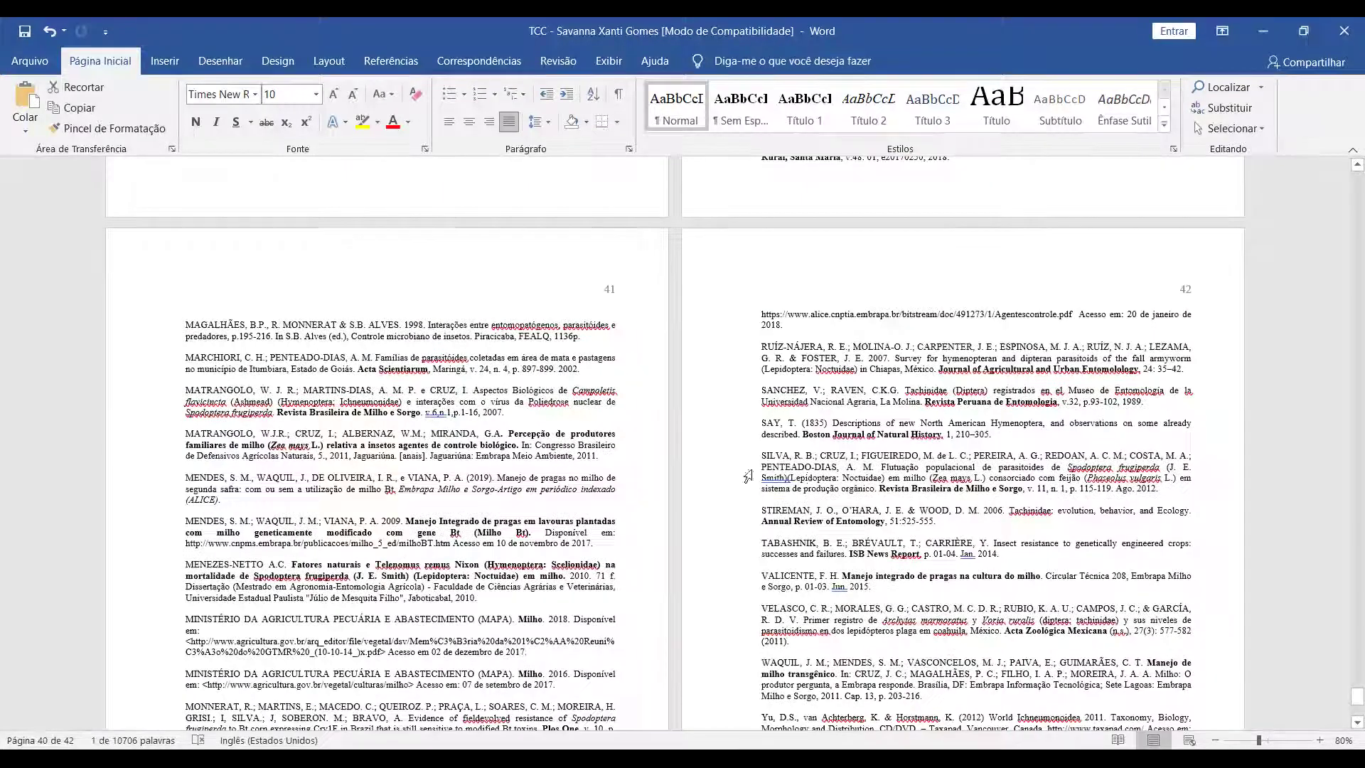
pyautogui.scroll(-5, 796, 470)
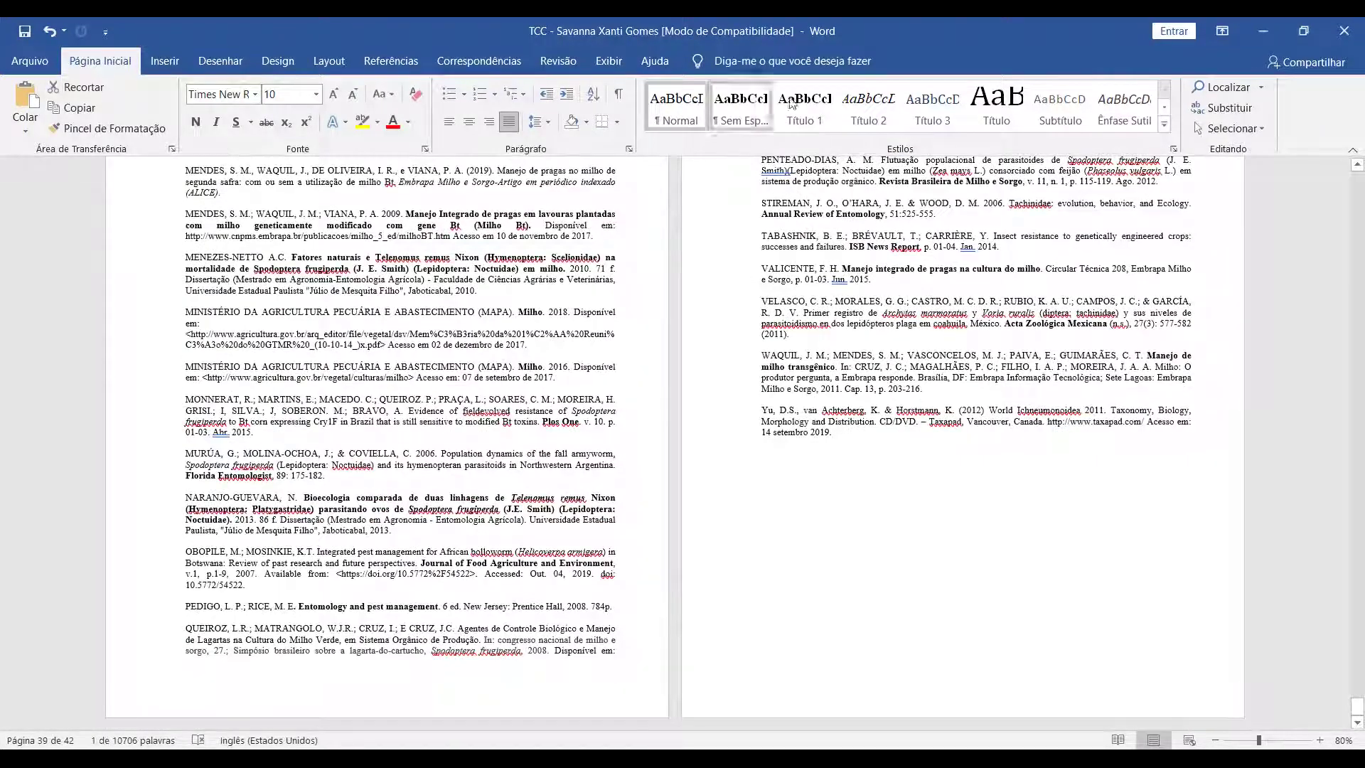
# Step: Restore the window to its smaller size and close the thesis document
pyautogui.doubleClick(451, 22)
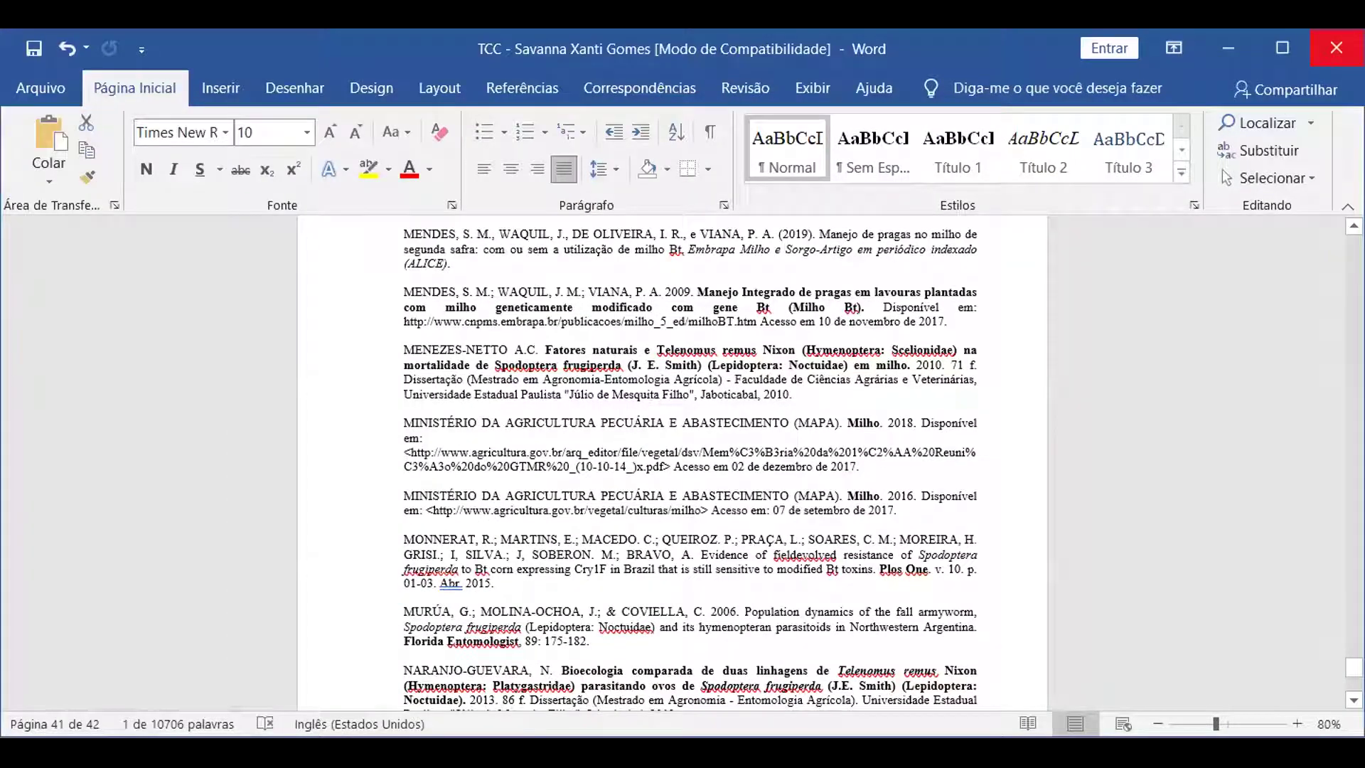
pyautogui.hotkey('ctrl', 'w')
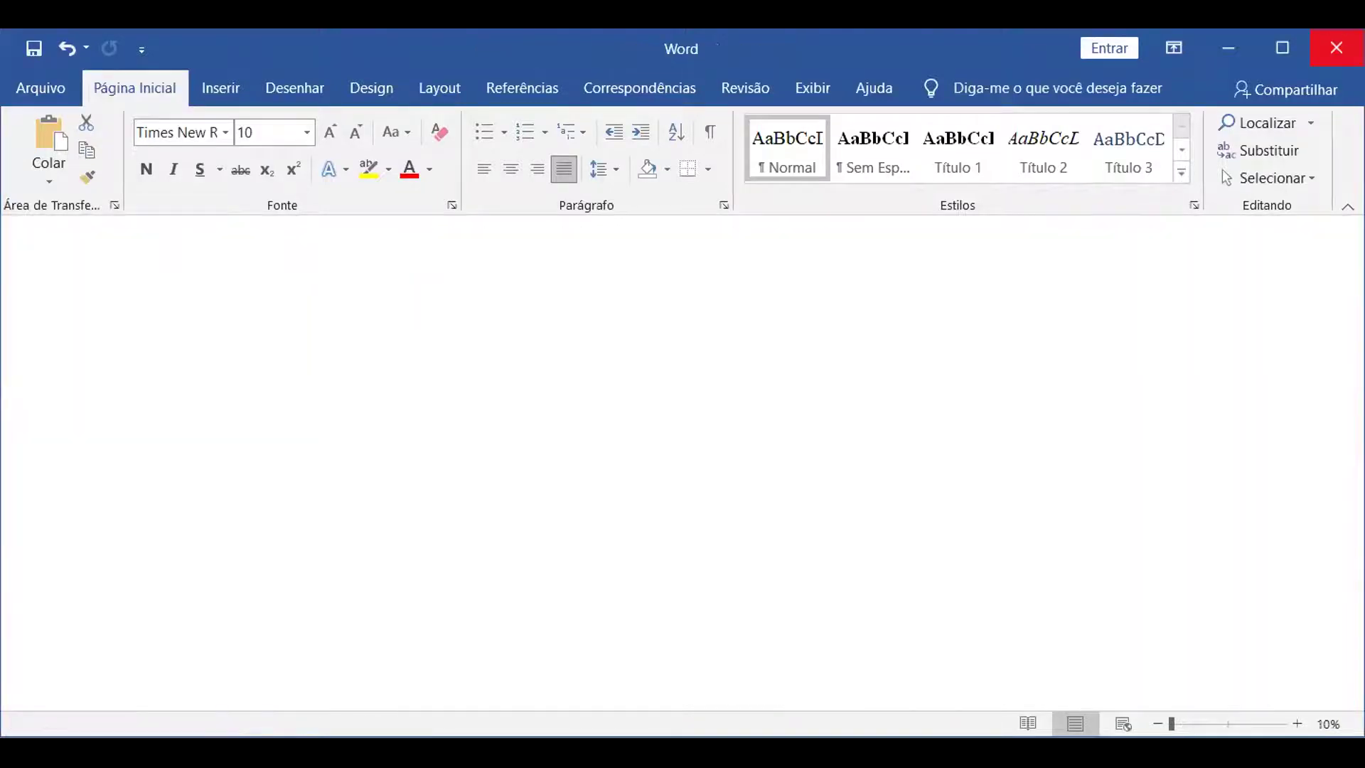